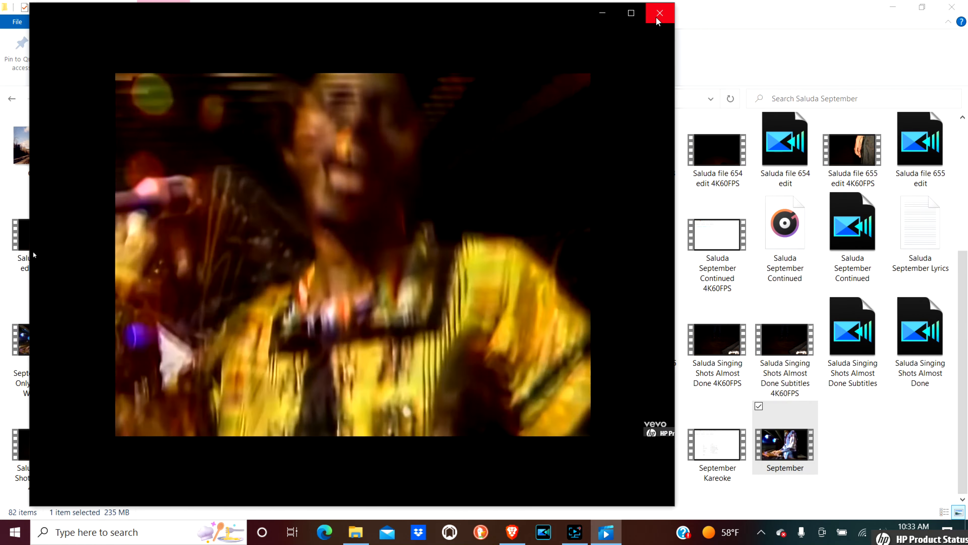
Step: Close the open September video, play the DSC_0653 clip from about the 52-second mark, and close the player
{"action": "left_click", "coordinate": [657, 17]}
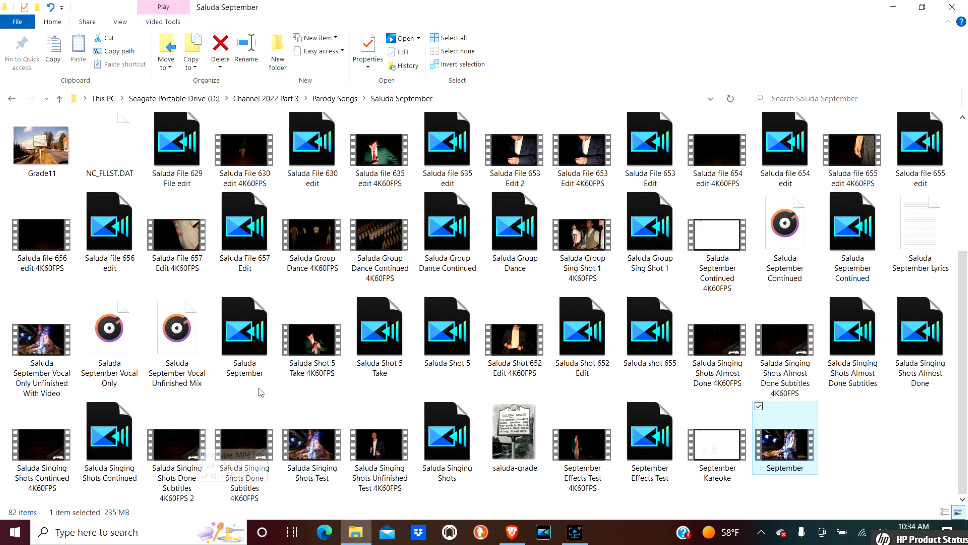
{"action": "scroll", "coordinate": [286, 406], "scroll_direction": "up", "scroll_amount": 3}
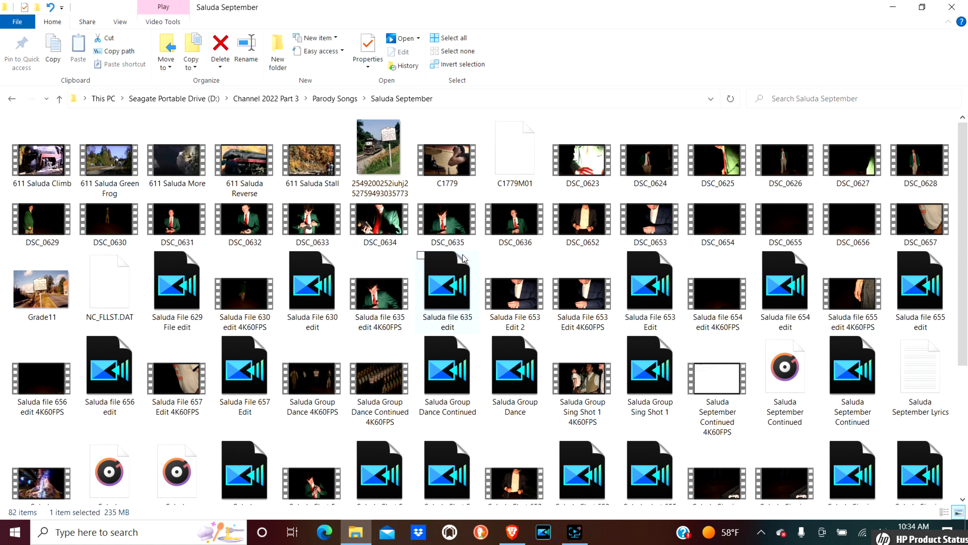
{"action": "double_click", "coordinate": [588, 235]}
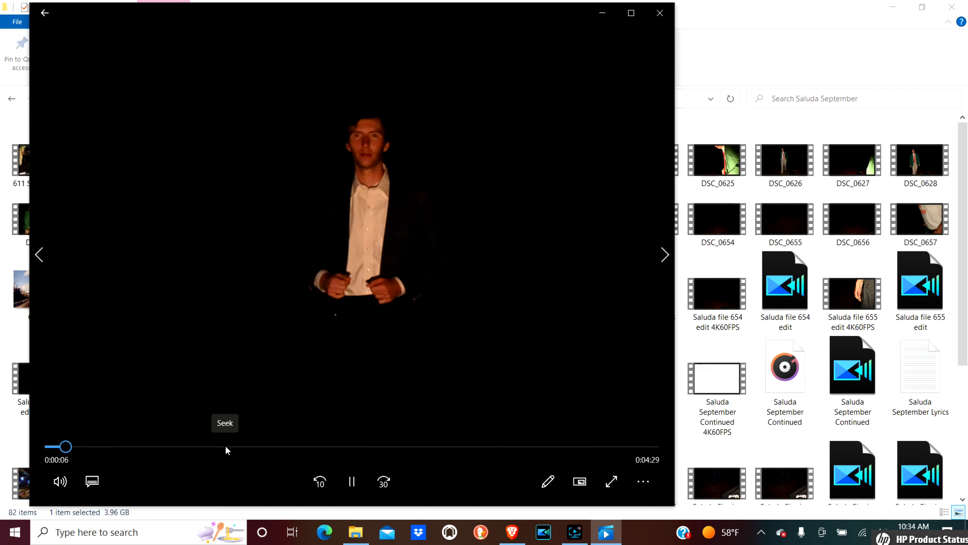
{"action": "left_click", "coordinate": [164, 447]}
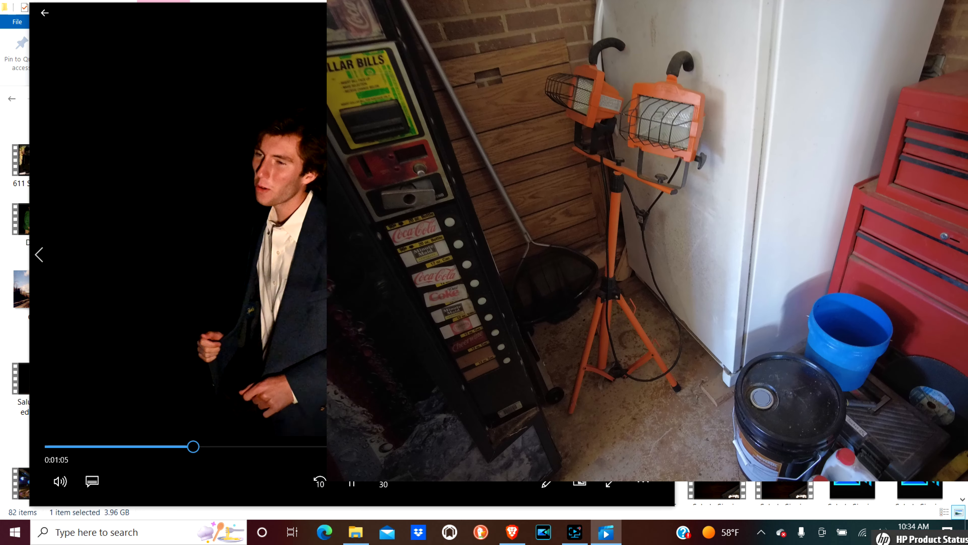
{"action": "left_click", "coordinate": [667, 21]}
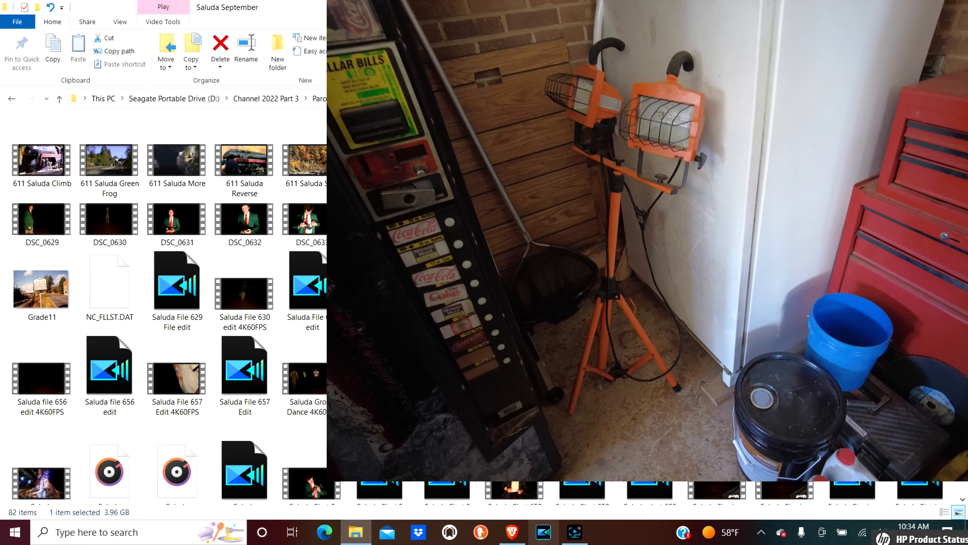
Step: Open the "Saluda File 629 File edit" project and examine its stacked DSC_0629 tracks down to the clip on track 38
{"action": "scroll", "coordinate": [152, 305], "scroll_direction": "down", "scroll_amount": 3}
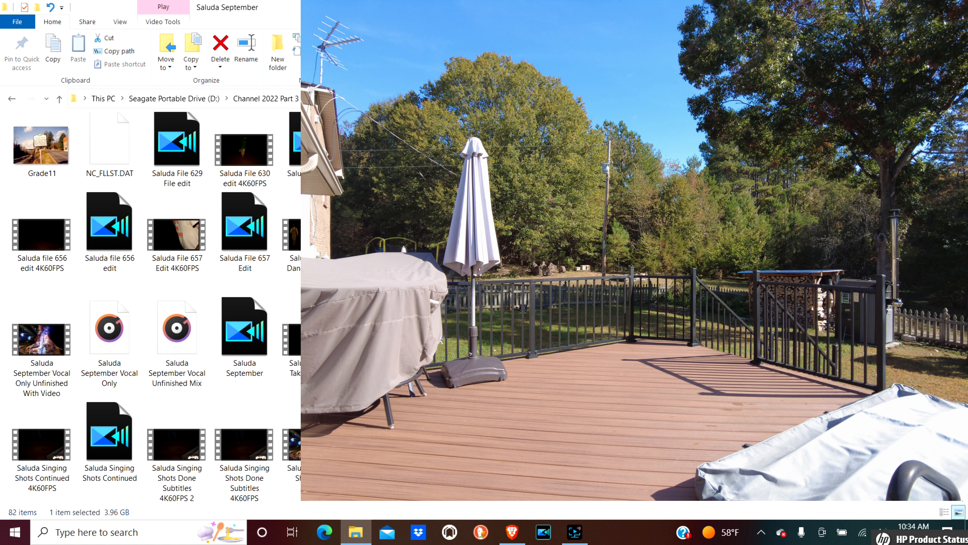
{"action": "double_click", "coordinate": [176, 162]}
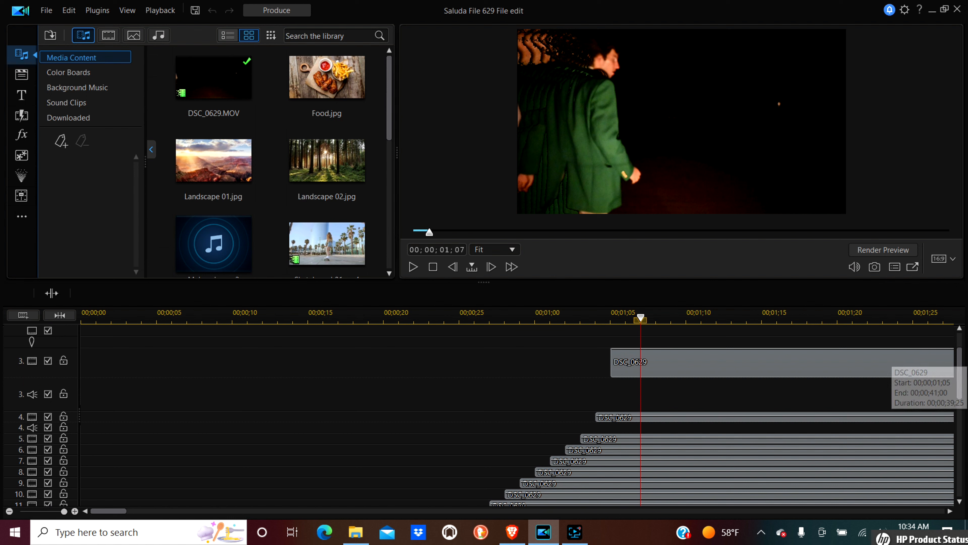
{"action": "left_click_drag", "start_coordinate": [957, 376], "coordinate": [943, 494]}
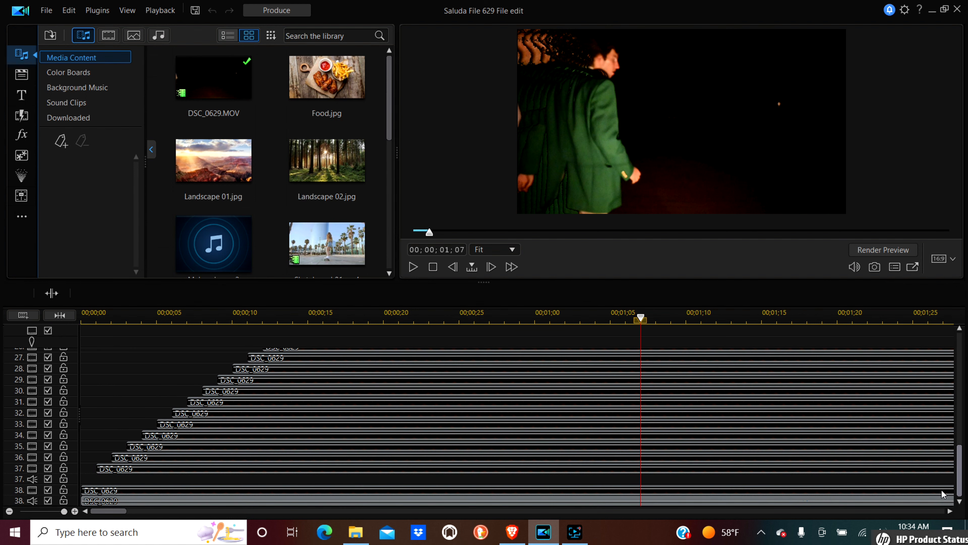
{"action": "left_click", "coordinate": [450, 499]}
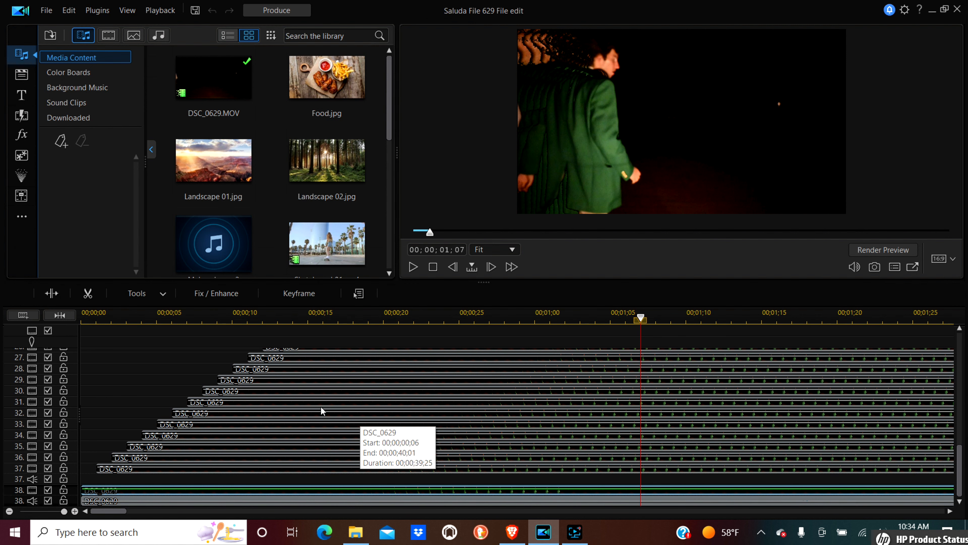
Step: Open the track 38 clip in PiP Designer, examine its Chroma Key settings, and close the project
{"action": "left_click", "coordinate": [126, 293]}
{"action": "left_click", "coordinate": [141, 308]}
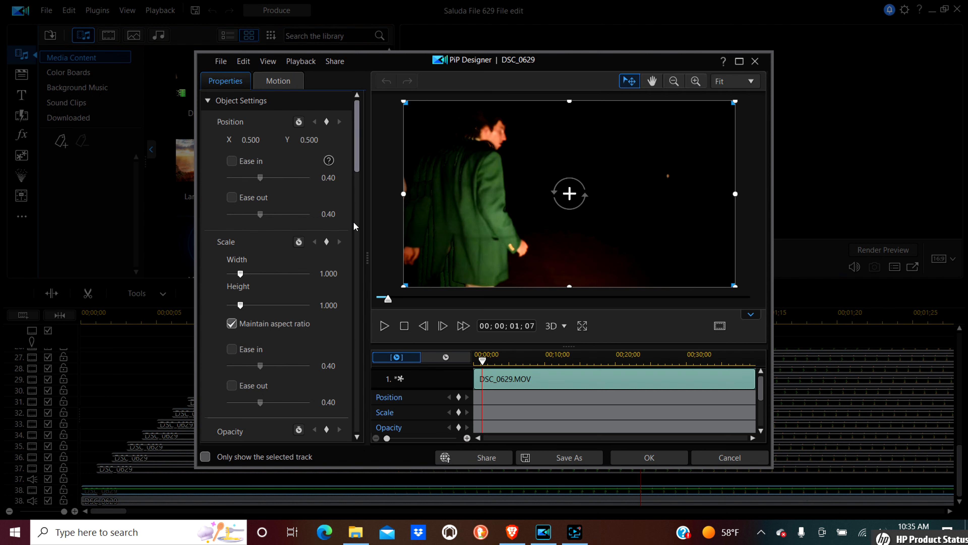
{"action": "left_click", "coordinate": [354, 235]}
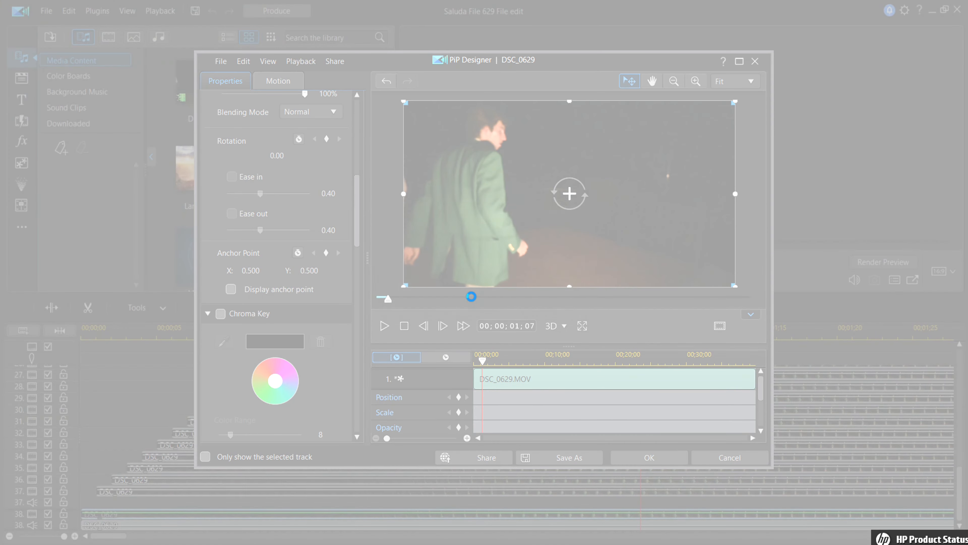
{"action": "left_click", "coordinate": [473, 284]}
{"action": "left_click", "coordinate": [566, 294]}
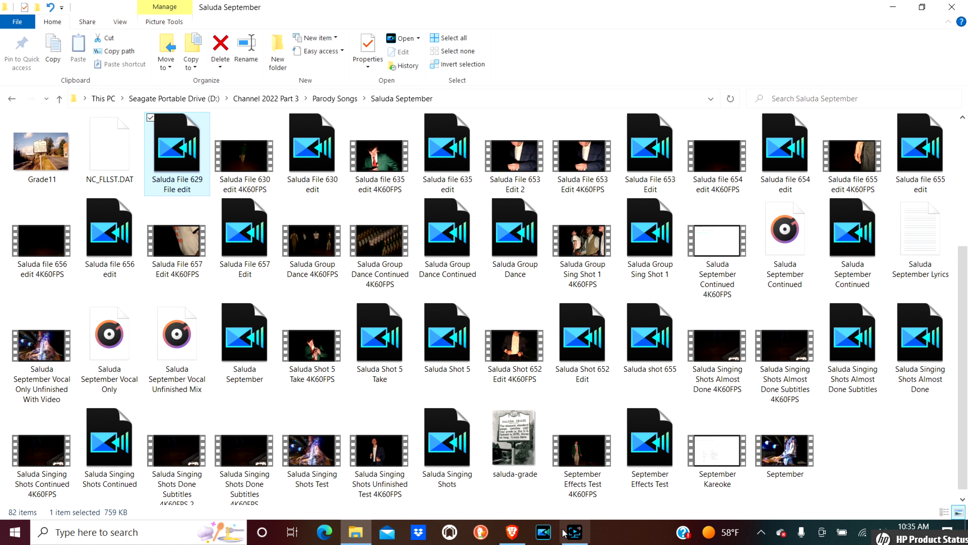
Step: Start a new 16:9 Full Mode project in PowerDirector 19 and import DSC_0633 from the Saluda September folder
{"action": "left_click", "coordinate": [550, 536]}
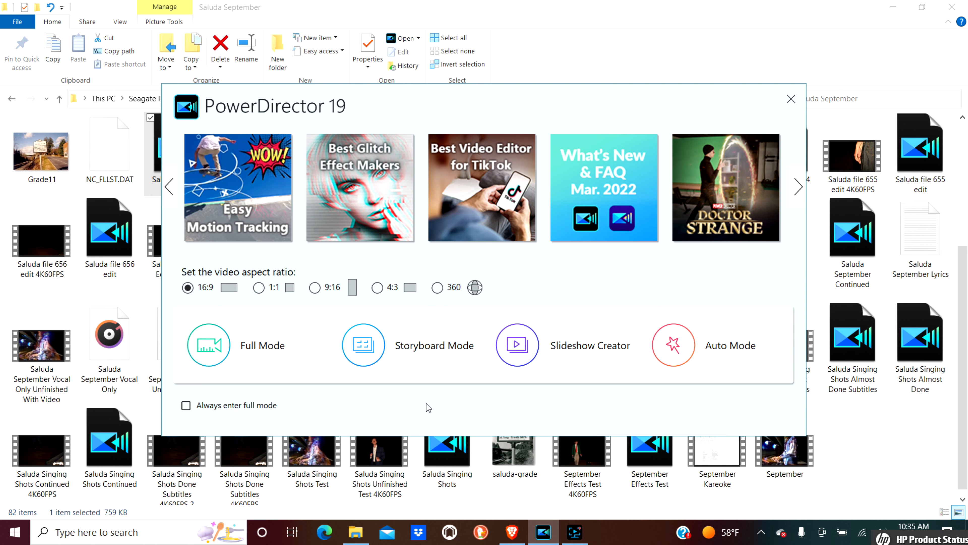
{"action": "left_click", "coordinate": [305, 354]}
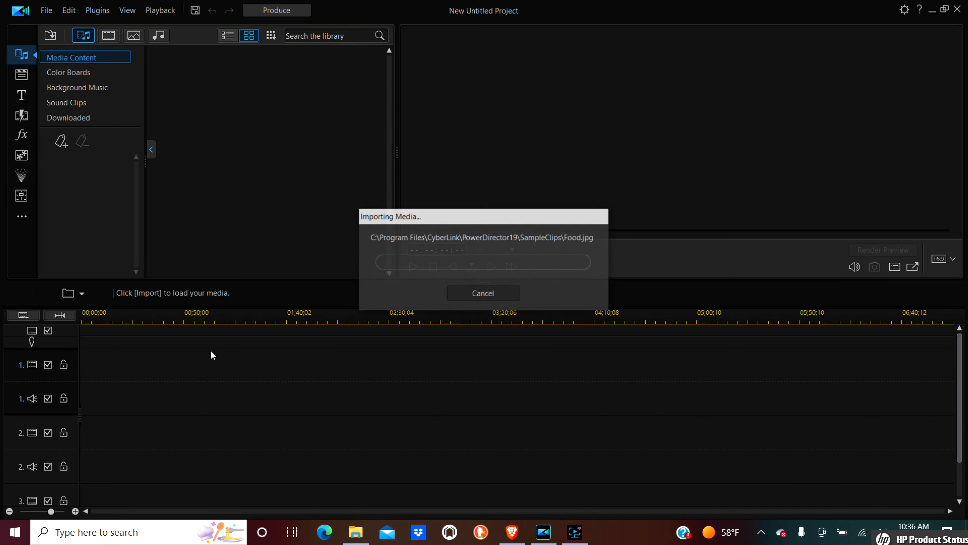
{"action": "left_click", "coordinate": [53, 37]}
{"action": "left_click", "coordinate": [80, 50]}
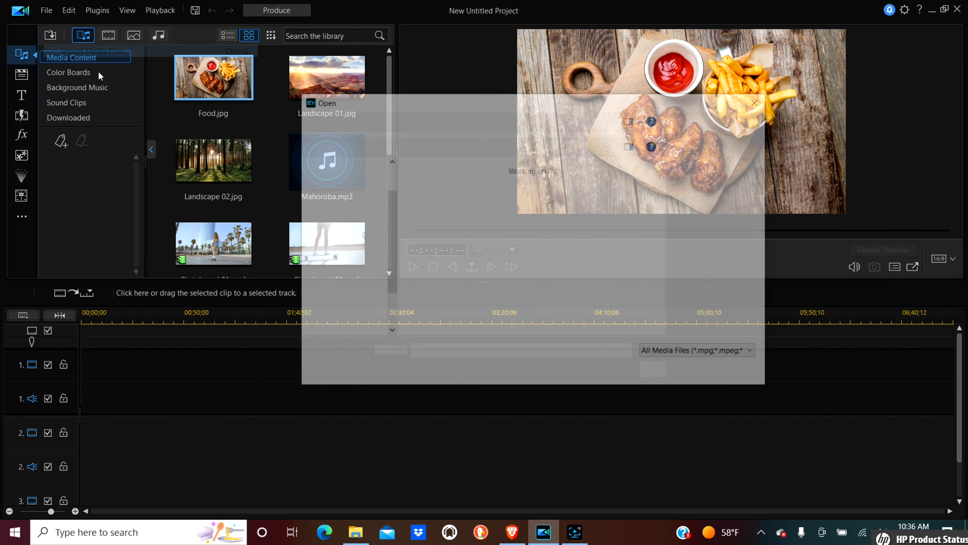
{"action": "scroll", "coordinate": [513, 263], "scroll_direction": "down", "scroll_amount": 1}
{"action": "scroll", "coordinate": [514, 263], "scroll_direction": "down", "scroll_amount": 3}
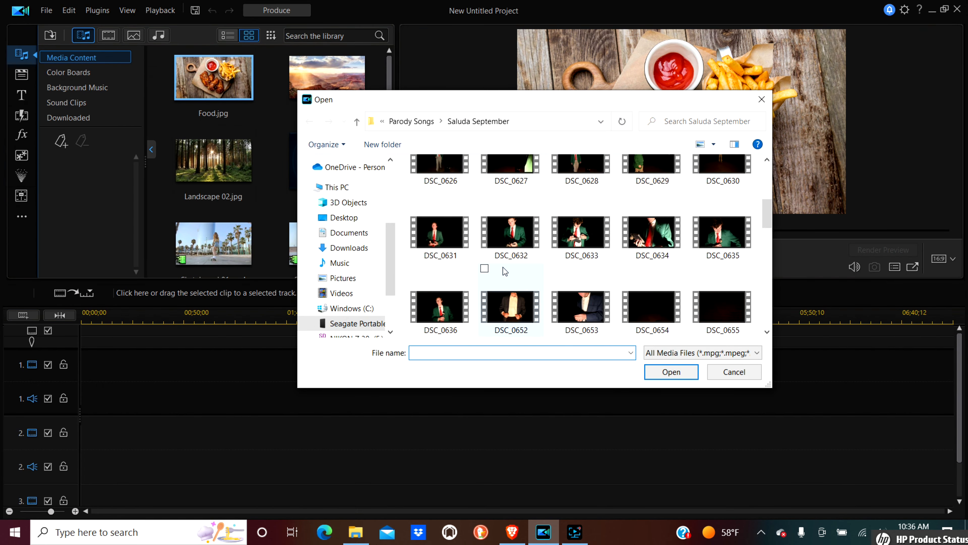
{"action": "scroll", "coordinate": [519, 280], "scroll_direction": "down", "scroll_amount": 3}
{"action": "scroll", "coordinate": [554, 282], "scroll_direction": "up", "scroll_amount": 3}
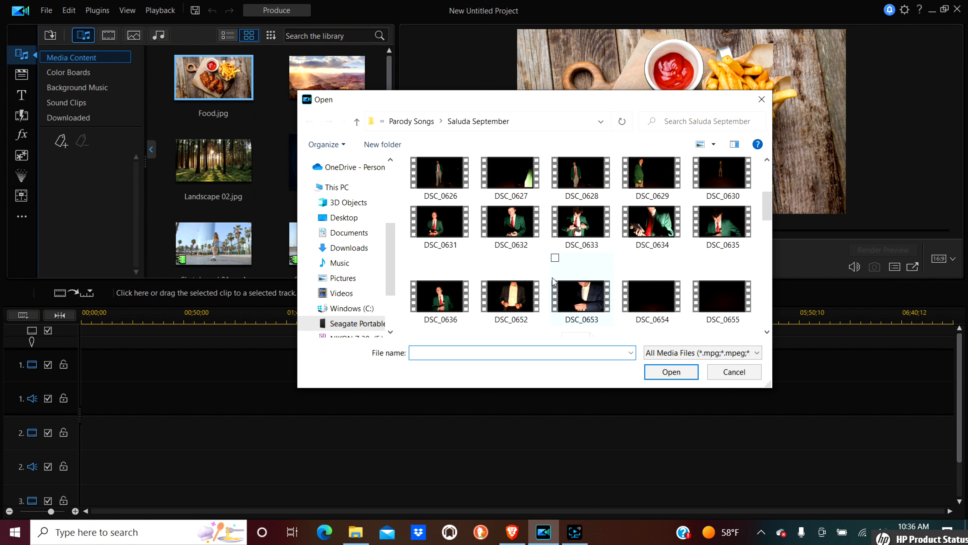
{"action": "left_click", "coordinate": [577, 218]}
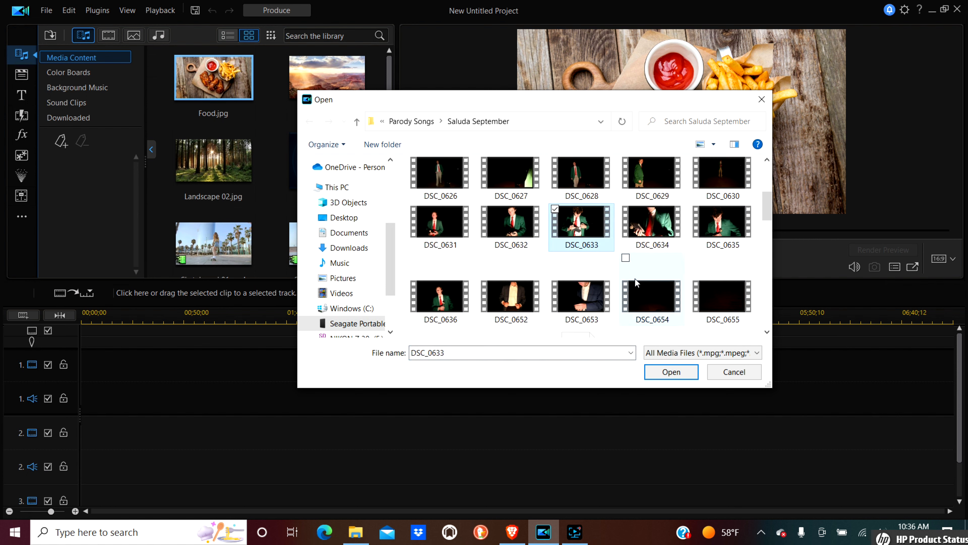
{"action": "left_click", "coordinate": [656, 377]}
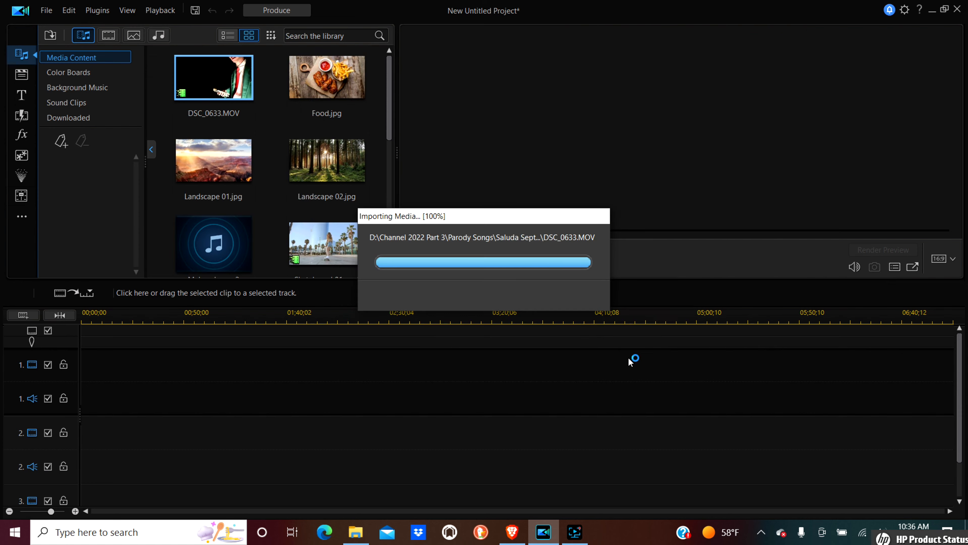
Step: Place DSC_0633 at the start of track 2 and Food.jpg on track 1, extending the image to the video's end
{"action": "left_click_drag", "start_coordinate": [215, 102], "coordinate": [70, 461]}
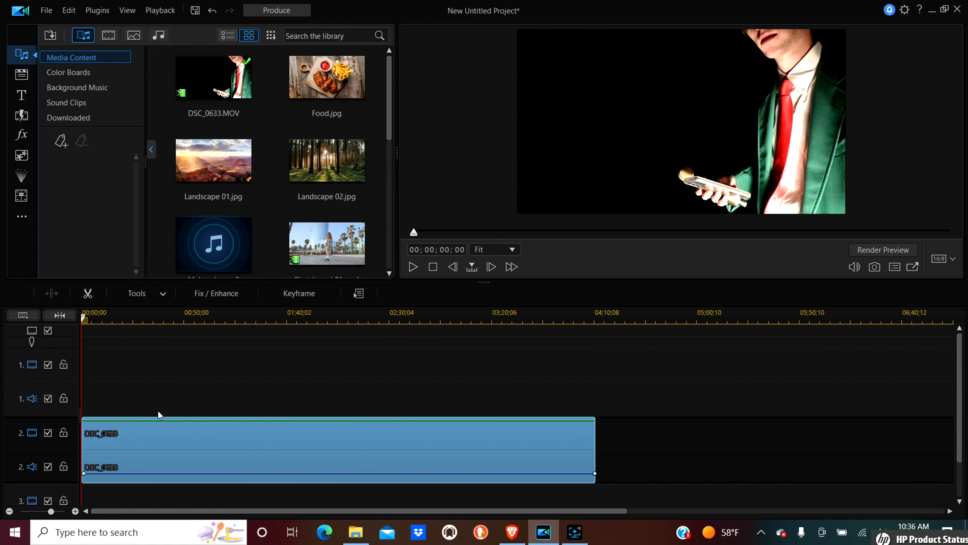
{"action": "left_click_drag", "start_coordinate": [327, 172], "coordinate": [341, 89]}
{"action": "left_click_drag", "start_coordinate": [221, 288], "coordinate": [597, 375]}
Step: At 00;01;05;29, key out the black background of the DSC_0633 clip with Chroma Key, using color range 7 and denoise 7
{"action": "left_click", "coordinate": [168, 366]}
{"action": "left_click", "coordinate": [216, 312]}
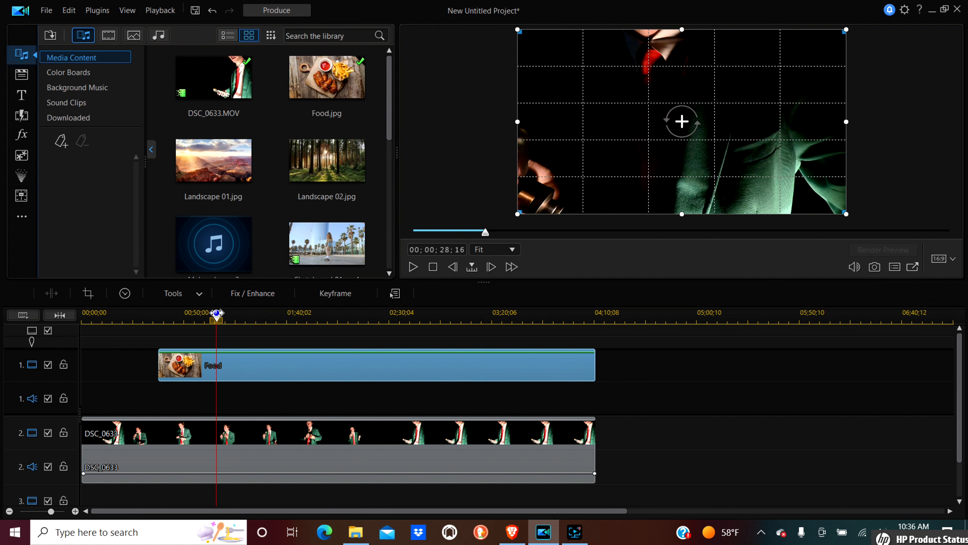
{"action": "left_click", "coordinate": [240, 447]}
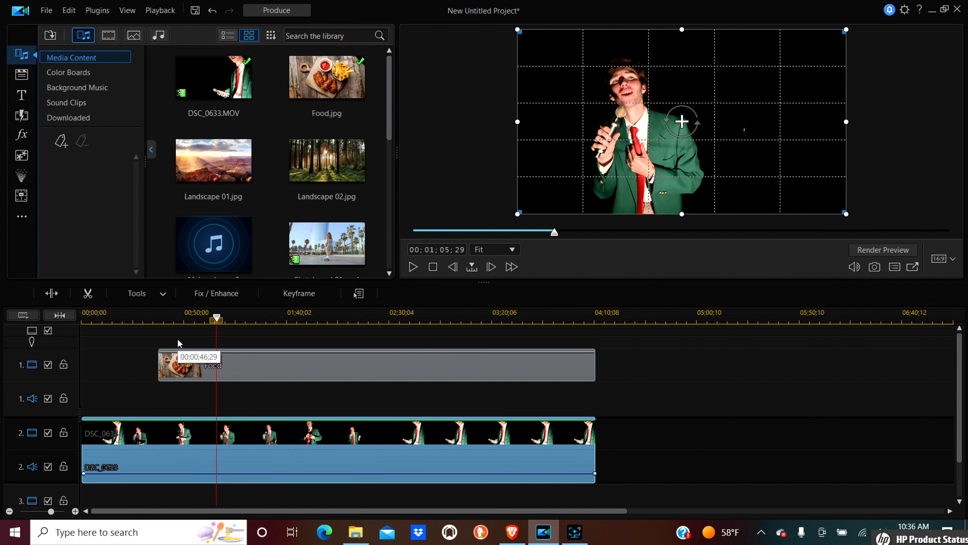
{"action": "left_click", "coordinate": [160, 293]}
{"action": "left_click", "coordinate": [164, 312]}
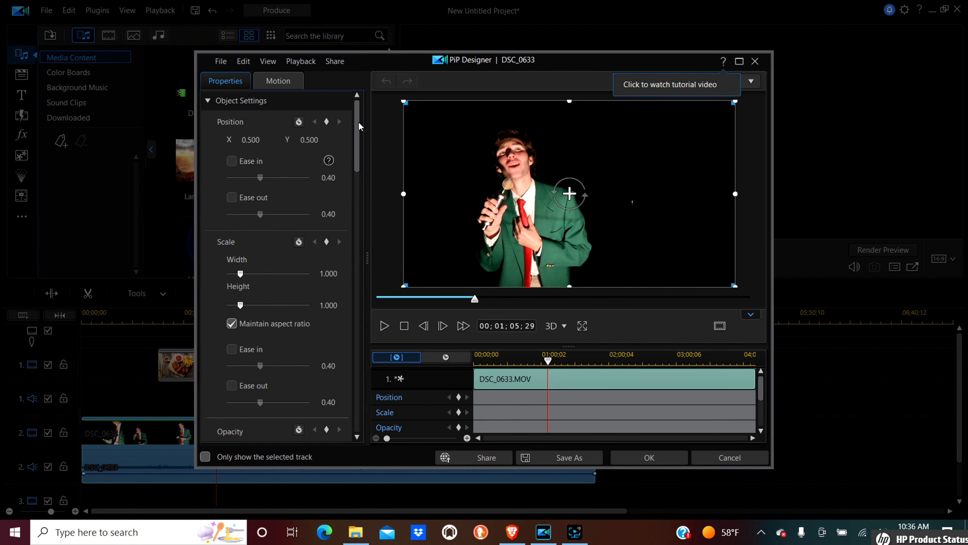
{"action": "scroll", "coordinate": [249, 130], "scroll_direction": "down", "scroll_amount": 10}
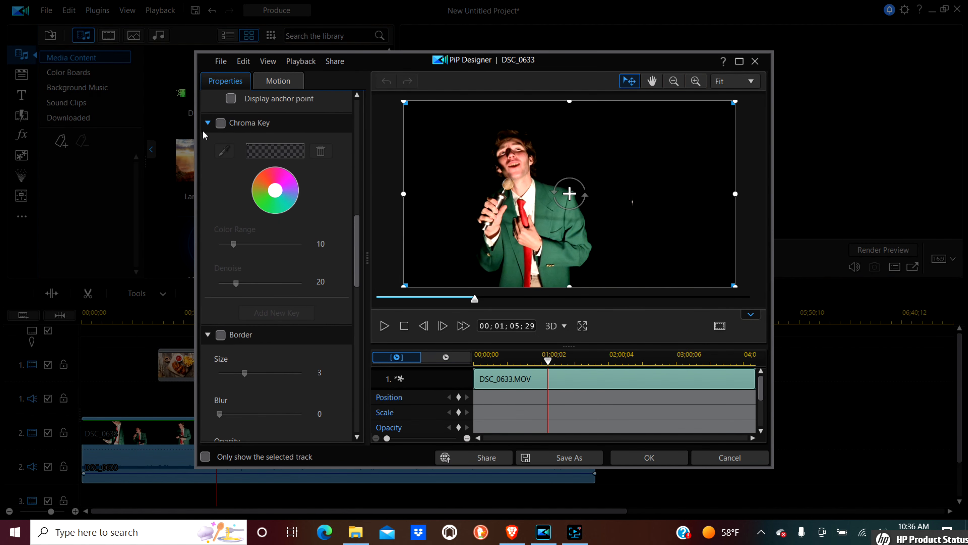
{"action": "left_click", "coordinate": [219, 123]}
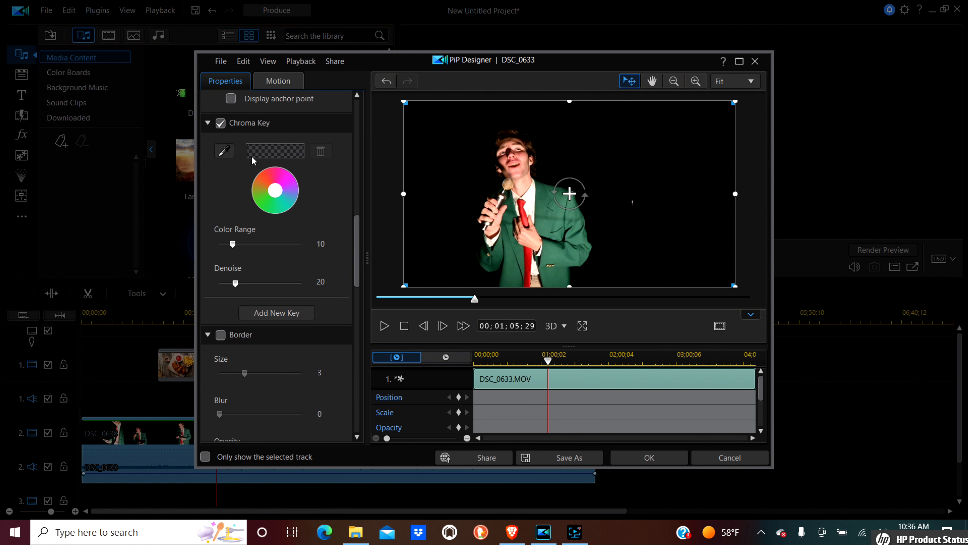
{"action": "left_click", "coordinate": [225, 151]}
{"action": "left_click", "coordinate": [690, 143]}
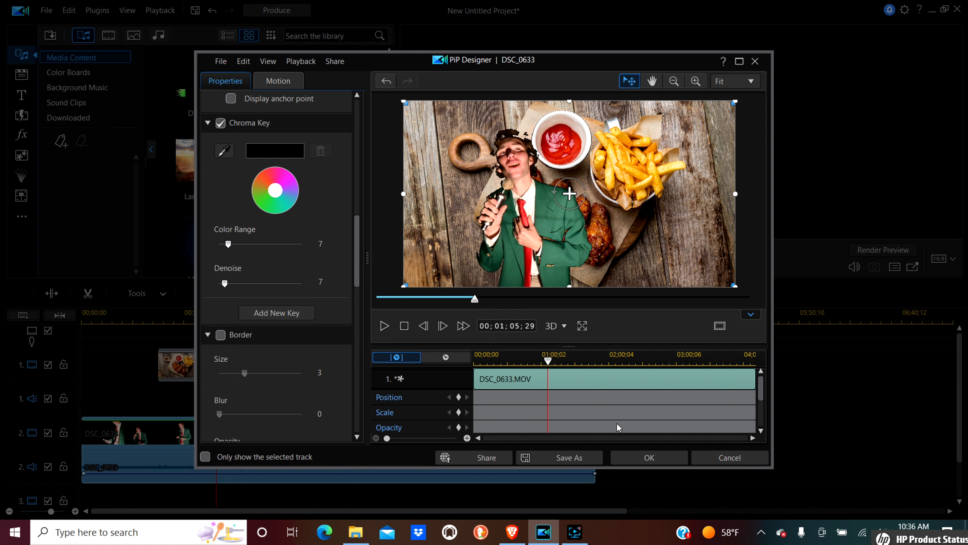
{"action": "left_click", "coordinate": [639, 456]}
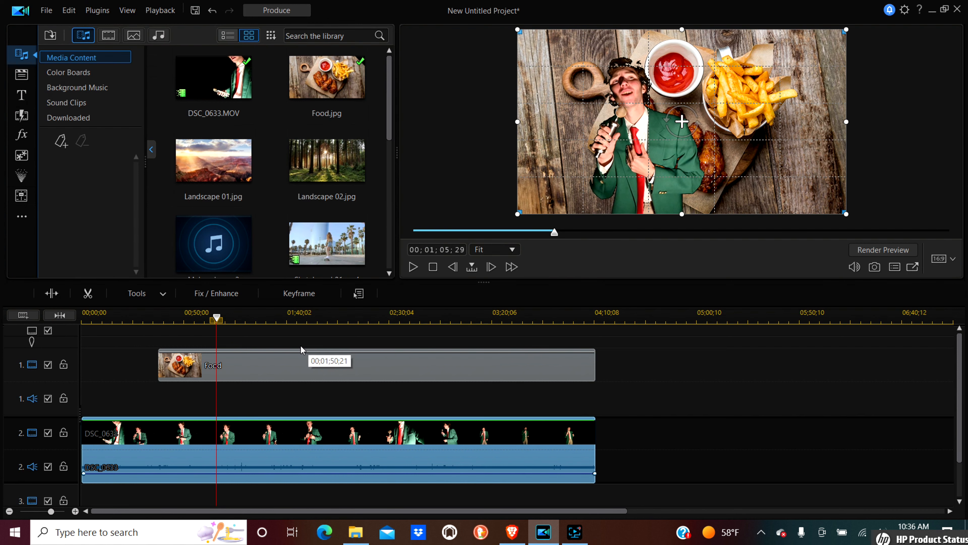
Step: Remove the Food image from track 1
{"action": "left_click", "coordinate": [254, 363]}
{"action": "right_click", "coordinate": [254, 363]}
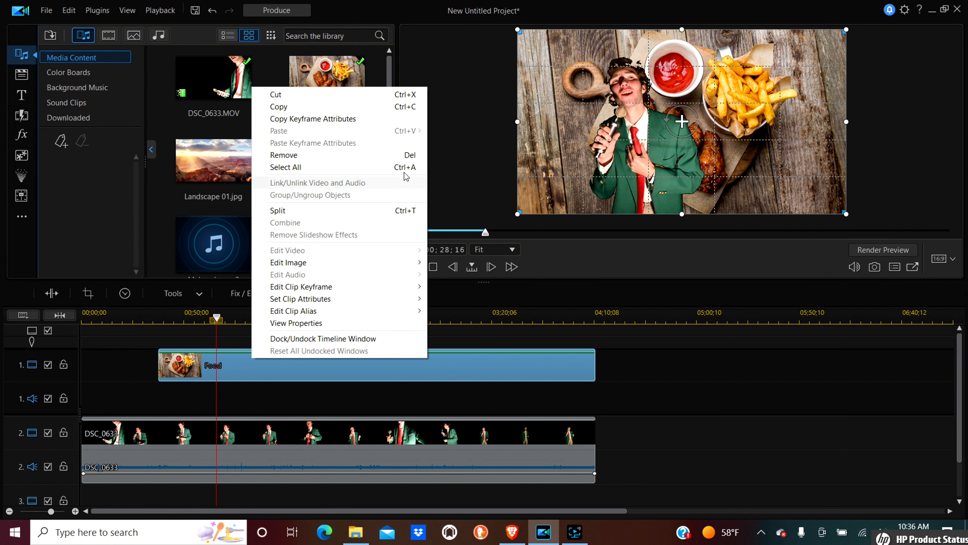
{"action": "left_click", "coordinate": [401, 159]}
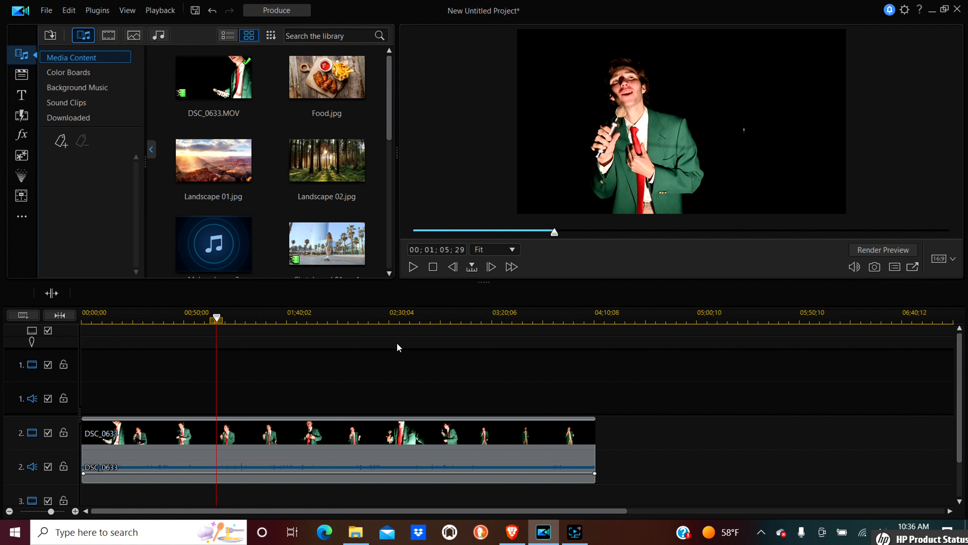
Step: Move the DSC_0633 clip to the start of track 3 and unlink its video from its audio
{"action": "left_click", "coordinate": [230, 452]}
{"action": "left_click_drag", "start_coordinate": [231, 450], "coordinate": [216, 476]}
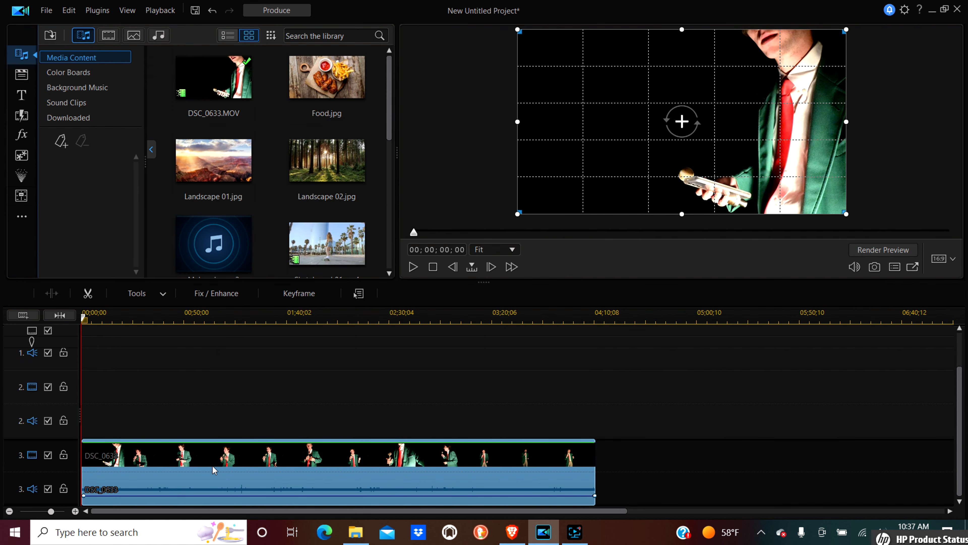
{"action": "right_click", "coordinate": [213, 470]}
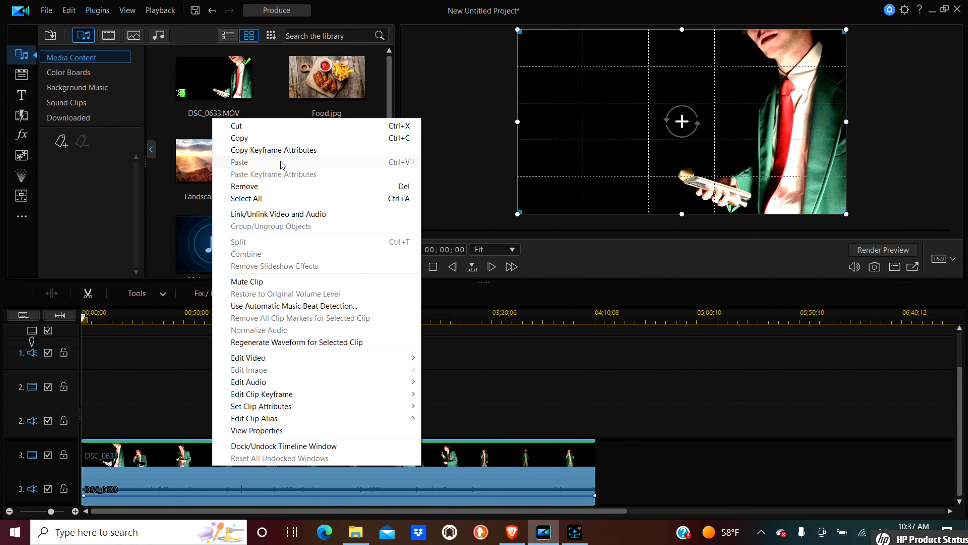
{"action": "left_click", "coordinate": [276, 214]}
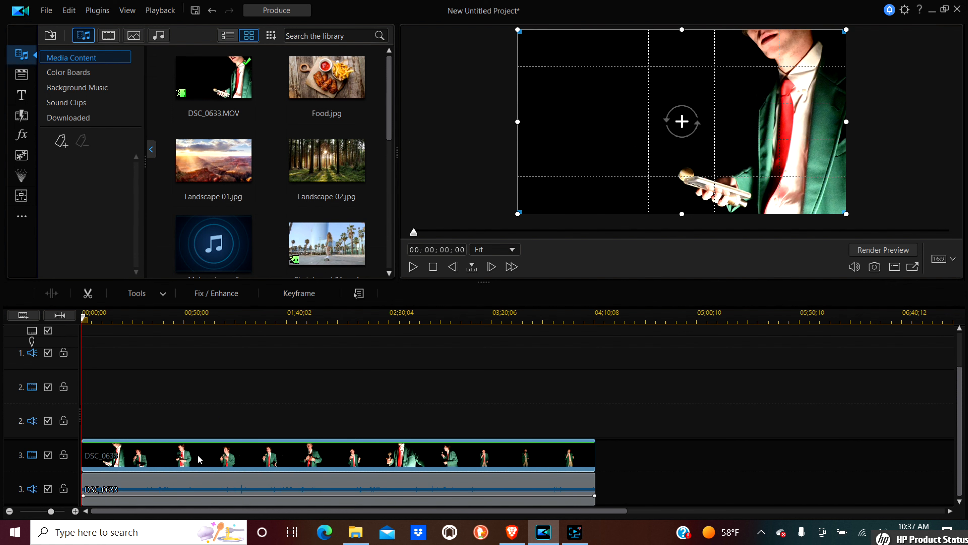
Step: Copy the track 3 video and paste it at the start of track 2 with Paste and Overwrite
{"action": "right_click", "coordinate": [198, 459]}
{"action": "left_click", "coordinate": [337, 126]}
{"action": "left_click", "coordinate": [115, 416]}
{"action": "right_click", "coordinate": [115, 417]}
{"action": "mouse_move", "coordinate": [248, 177]}
{"action": "left_click", "coordinate": [287, 178]}
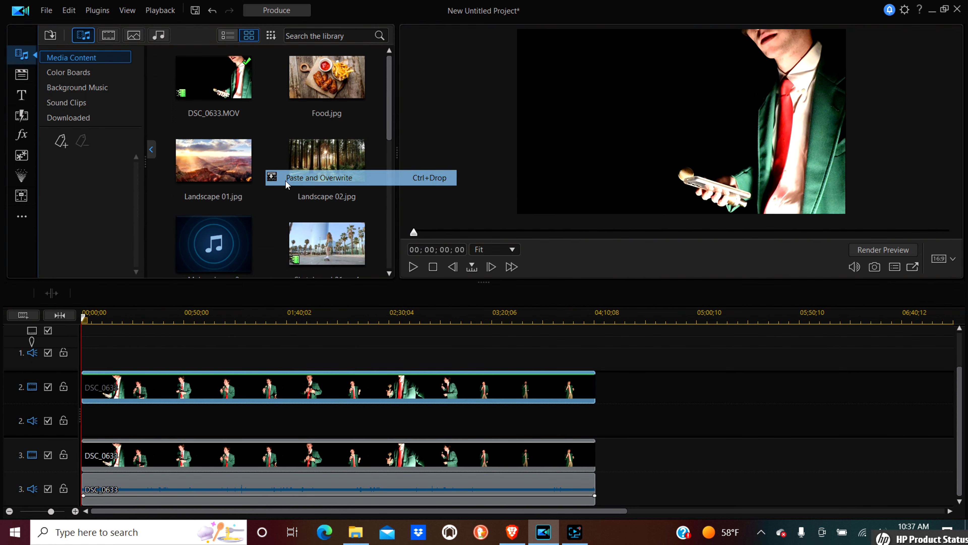
Step: Offset the track 2 copy of DSC_0633 to start at 00;00;00;15 and play back the result
{"action": "left_click", "coordinate": [74, 511]}
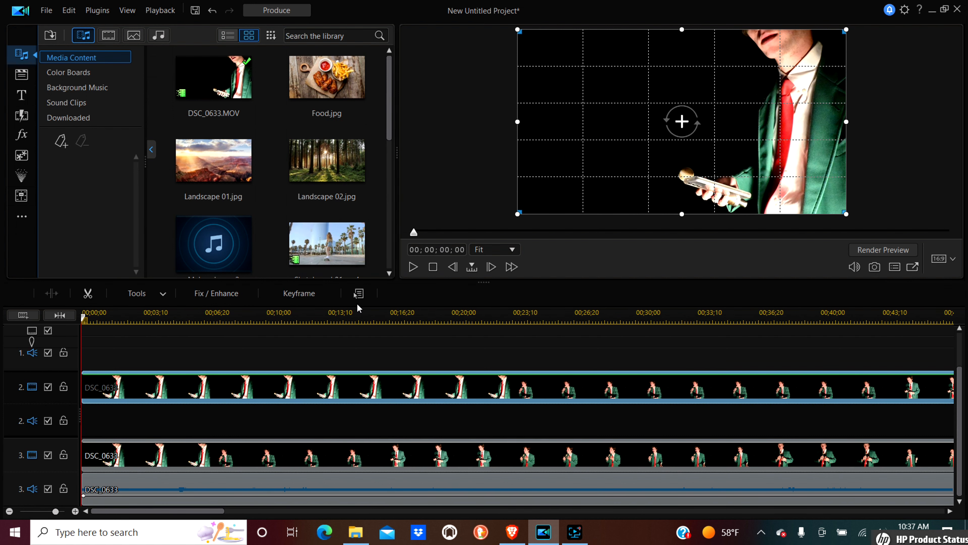
{"action": "left_click", "coordinate": [354, 313]}
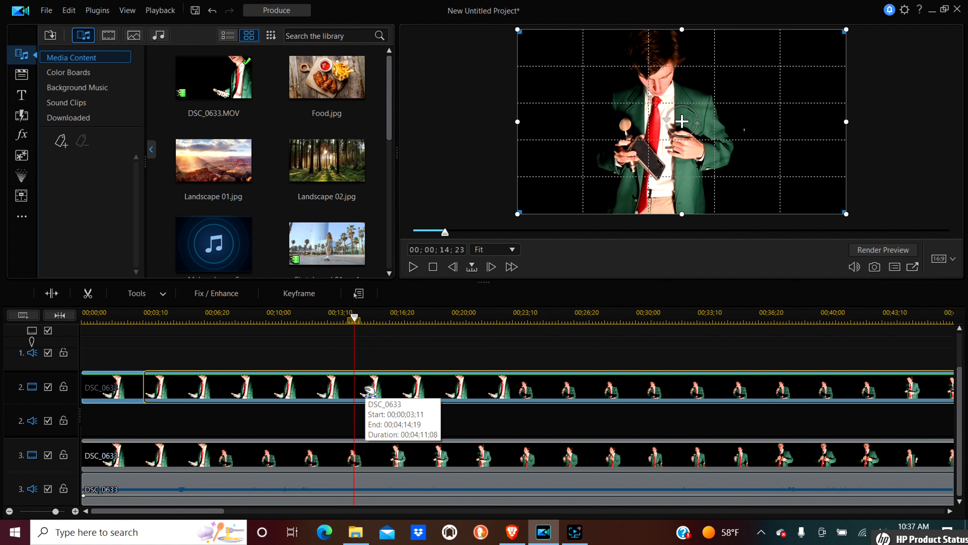
{"action": "left_click_drag", "start_coordinate": [377, 390], "coordinate": [318, 393]}
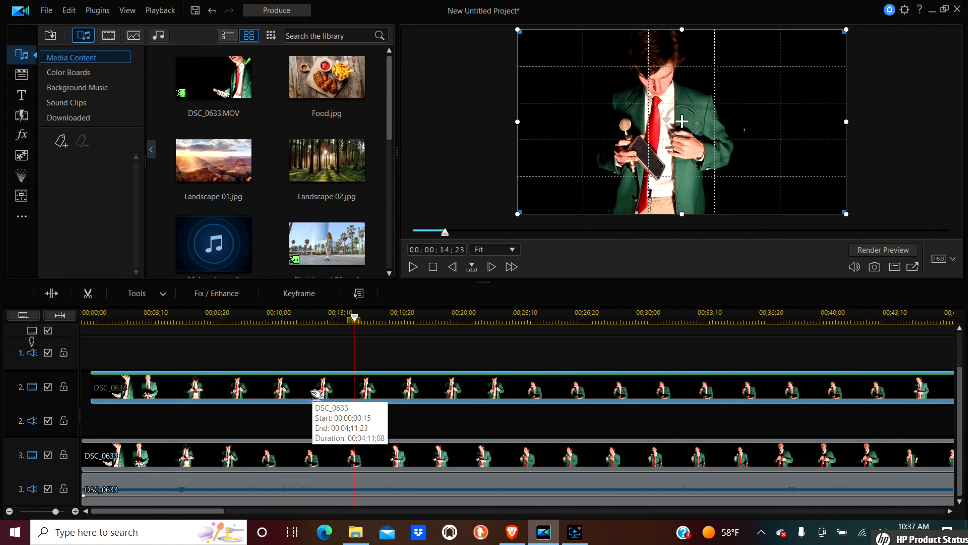
{"action": "left_click", "coordinate": [414, 266]}
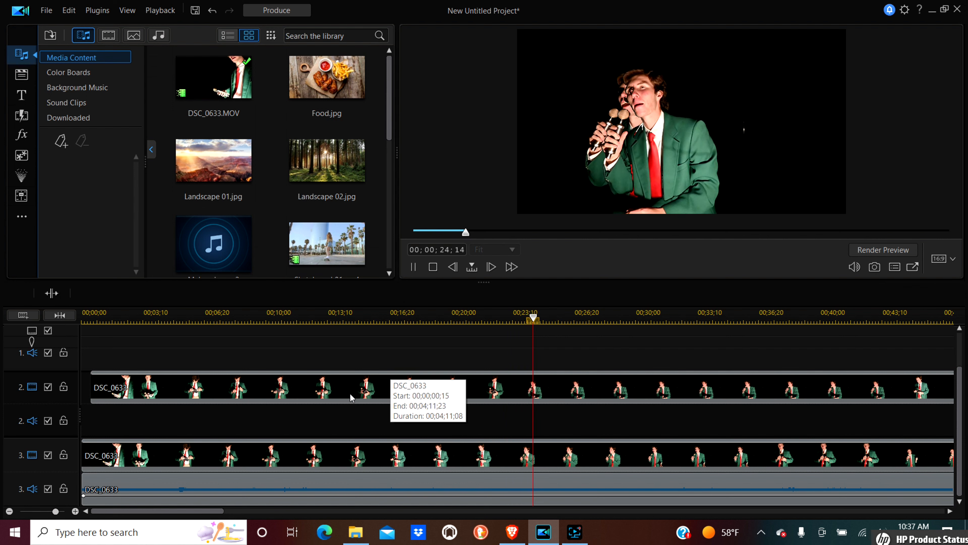
{"action": "left_click", "coordinate": [385, 383]}
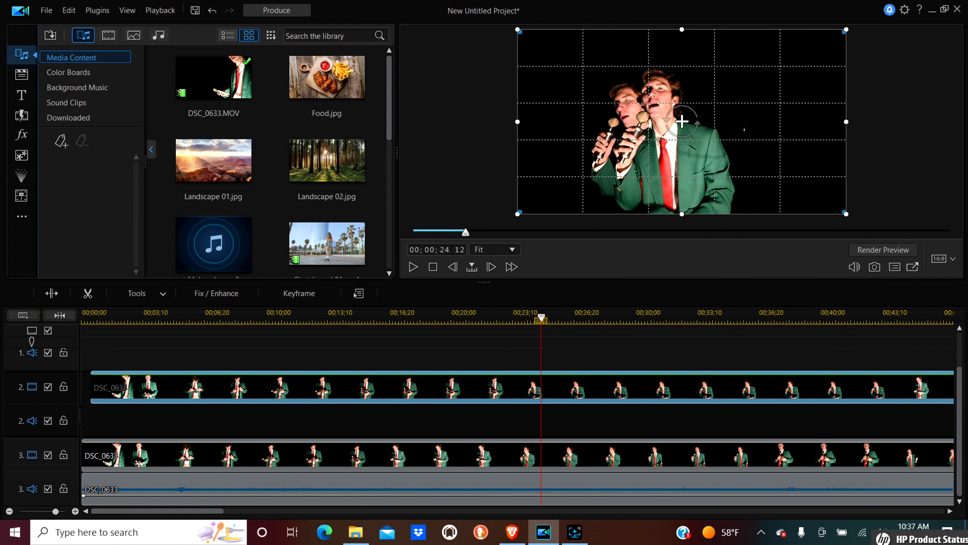
Step: Shift the track 2 copy to start at 00;00;00;01, one frame after the track 3 clip, and play it back
{"action": "left_click_drag", "start_coordinate": [447, 234], "coordinate": [414, 232]}
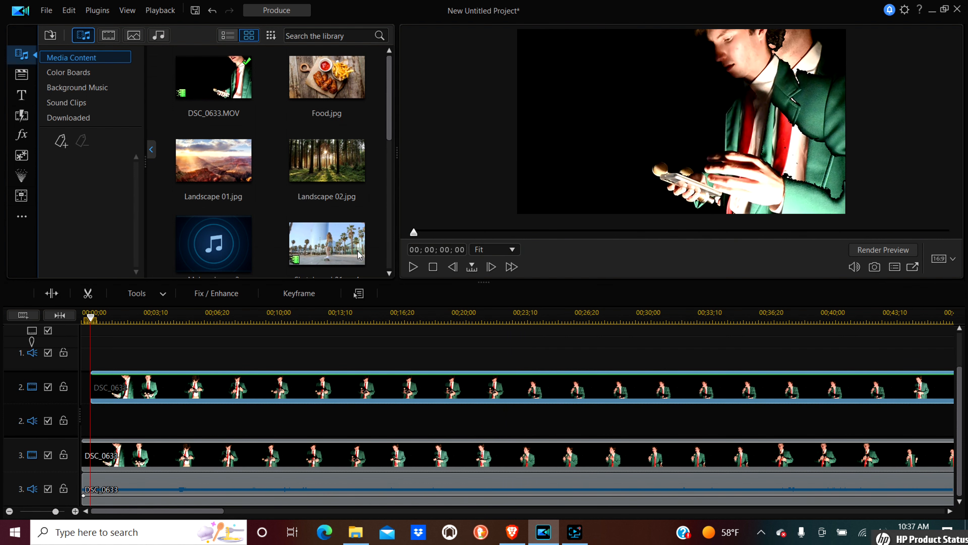
{"action": "left_click", "coordinate": [75, 511]}
{"action": "left_click", "coordinate": [75, 511]}
{"action": "left_click_drag", "start_coordinate": [309, 392], "coordinate": [254, 396]}
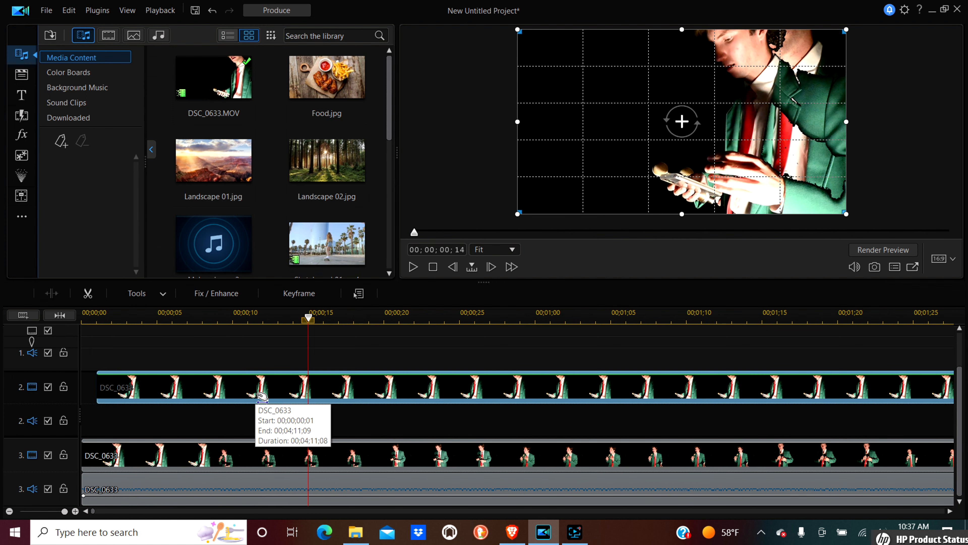
{"action": "left_click", "coordinate": [414, 267]}
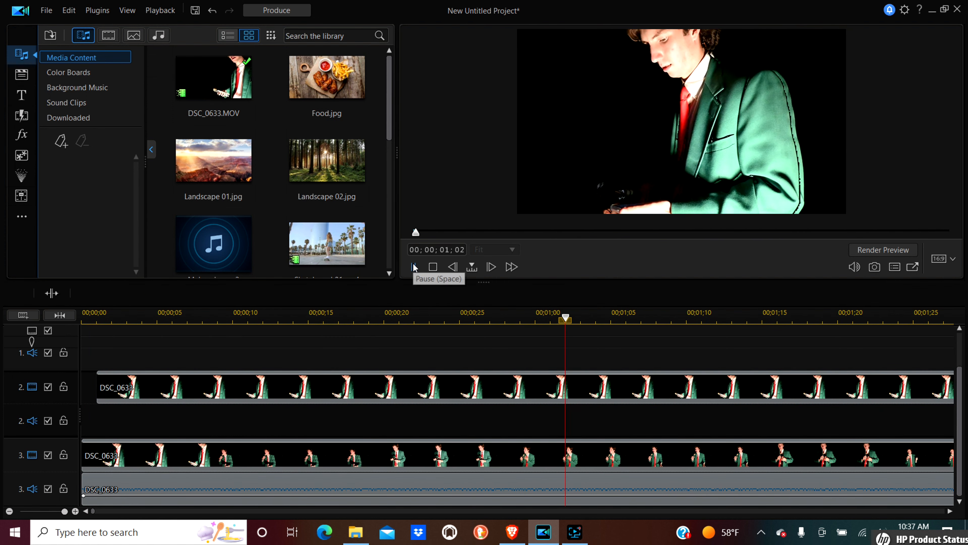
Step: Add 33 video tracks above track 1
{"action": "scroll", "coordinate": [392, 356], "scroll_direction": "up", "scroll_amount": 1}
{"action": "right_click", "coordinate": [393, 362]}
{"action": "left_click", "coordinate": [536, 197]}
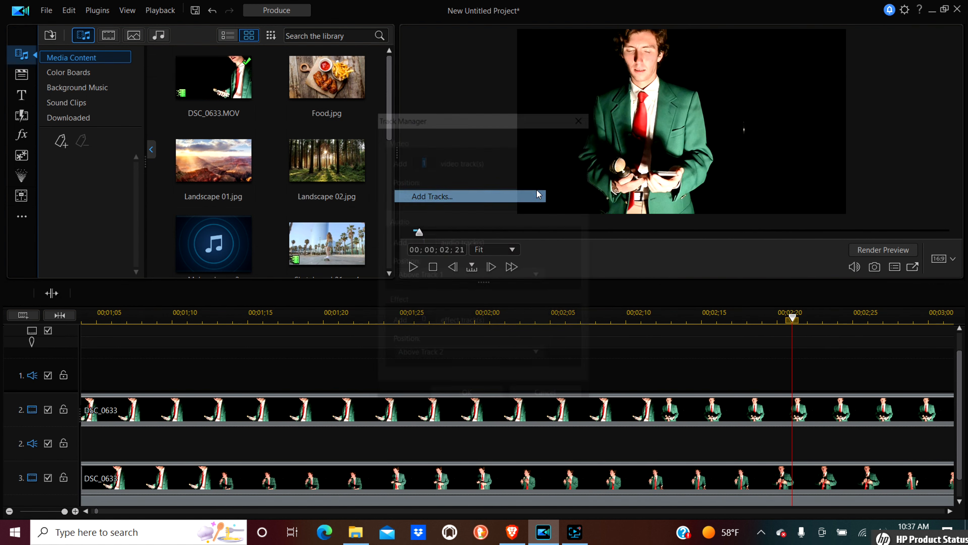
{"action": "type", "text": "10"}
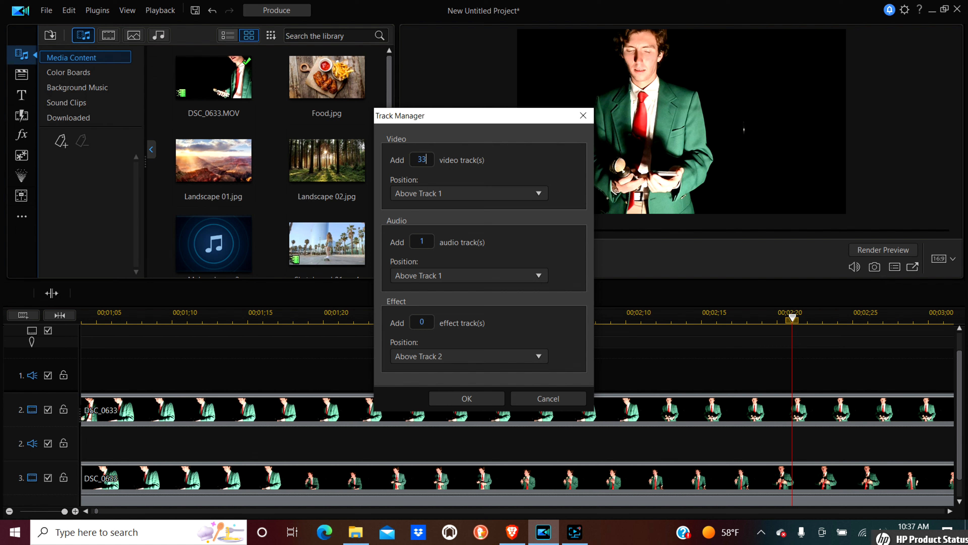
{"action": "key", "text": "Return"}
Step: Reduce the height of the video and audio tracks and enlarge the timeline area
{"action": "left_click_drag", "start_coordinate": [957, 354], "coordinate": [948, 380]}
{"action": "right_click", "coordinate": [492, 399]}
{"action": "mouse_move", "coordinate": [564, 319]}
{"action": "left_click", "coordinate": [662, 320]}
{"action": "right_click", "coordinate": [626, 422]}
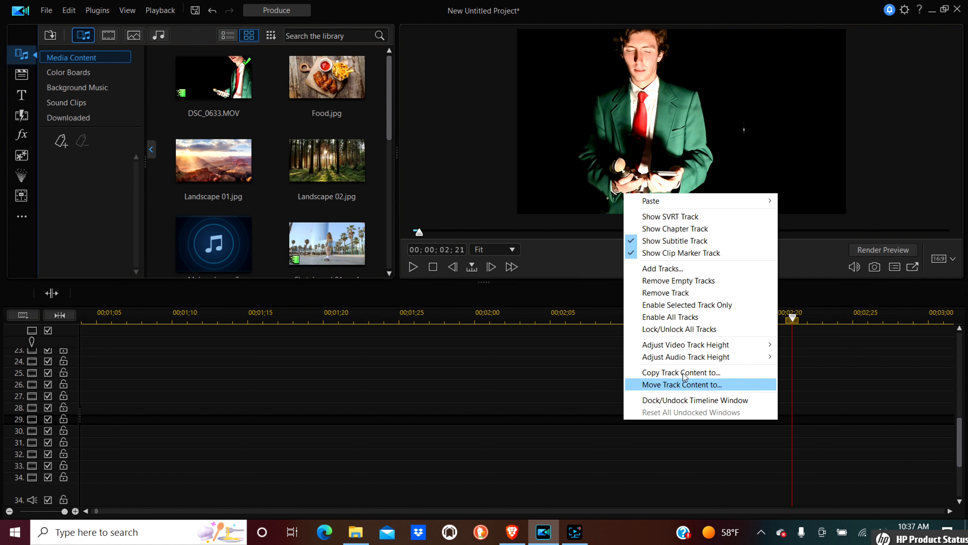
{"action": "mouse_move", "coordinate": [750, 360]}
{"action": "left_click", "coordinate": [788, 361]}
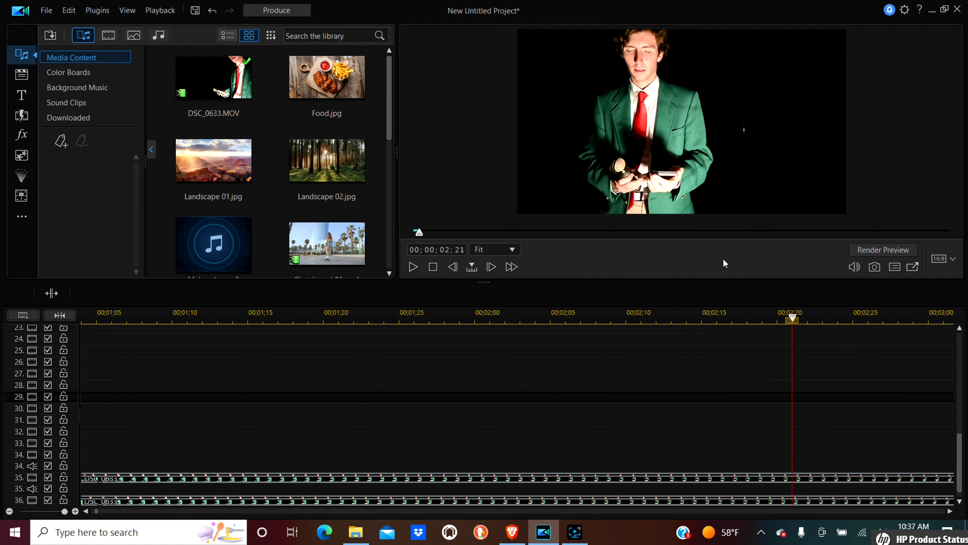
{"action": "left_click_drag", "start_coordinate": [725, 281], "coordinate": [725, 185]}
Step: Copy the video clips on tracks 35 and 36 and paste them past the end of the clips, near 00;04;58
{"action": "left_click_drag", "start_coordinate": [115, 443], "coordinate": [174, 488]}
{"action": "right_click", "coordinate": [174, 488]}
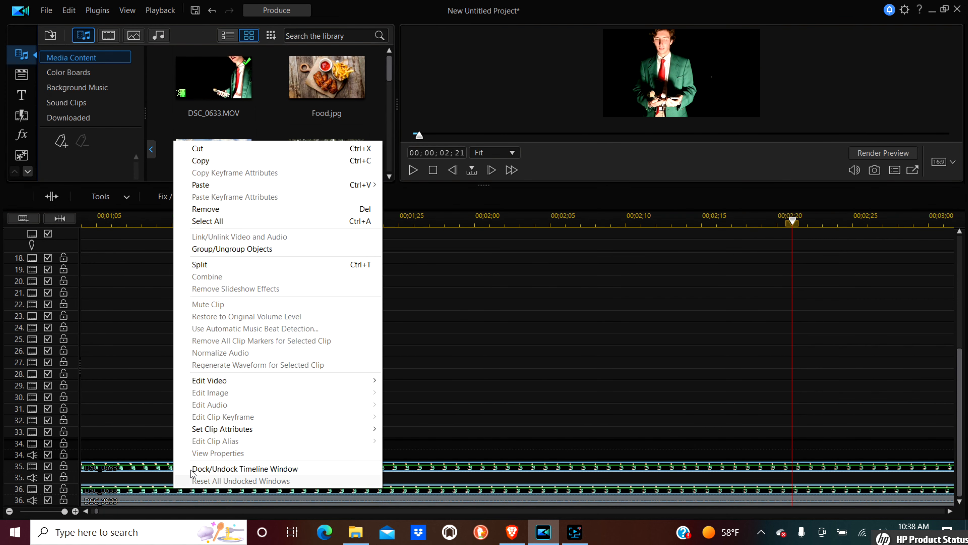
{"action": "left_click", "coordinate": [268, 157]}
{"action": "left_click", "coordinate": [9, 511]}
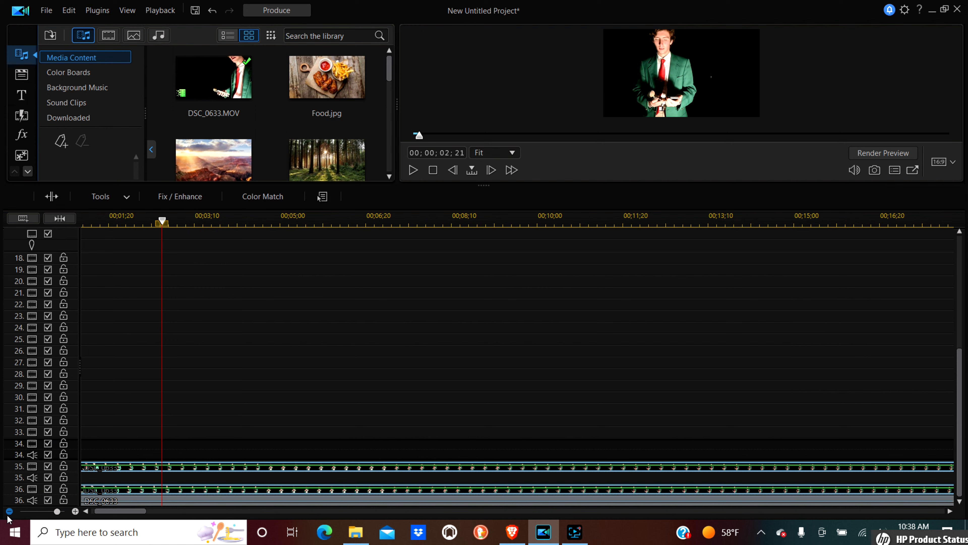
{"action": "left_click", "coordinate": [269, 218]}
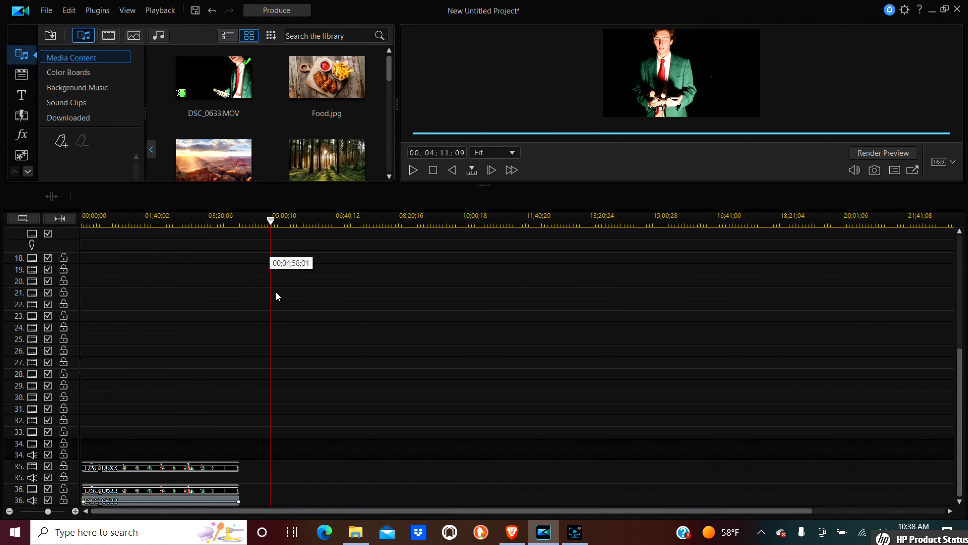
{"action": "right_click", "coordinate": [297, 451]}
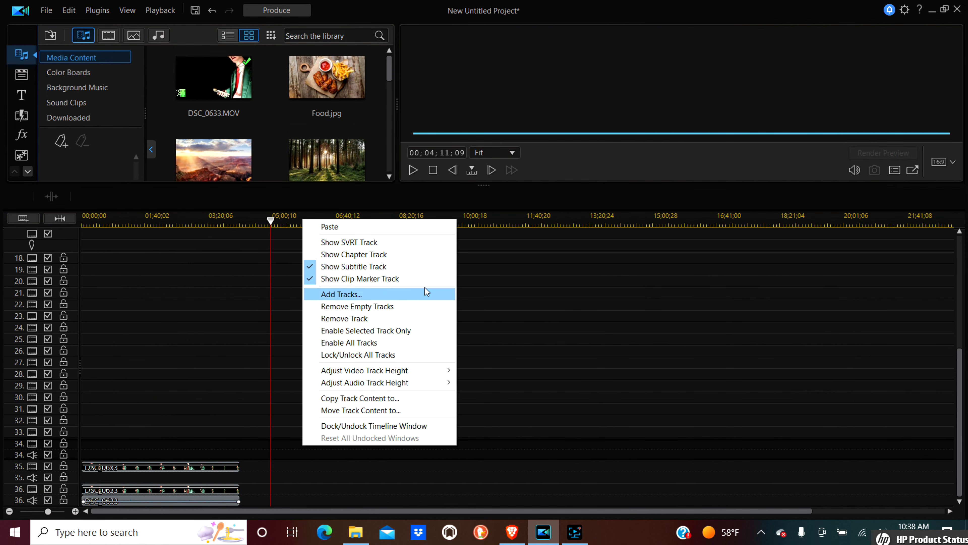
{"action": "left_click", "coordinate": [449, 226]}
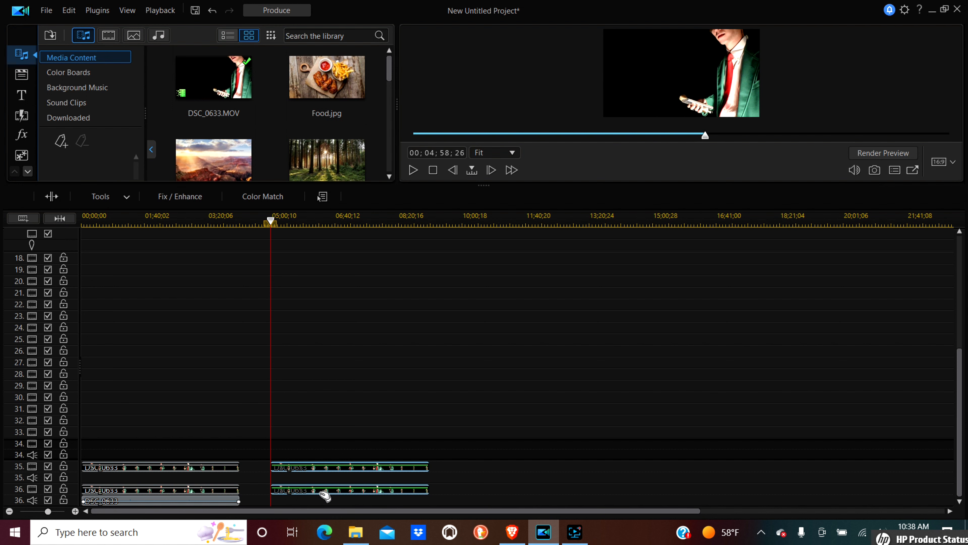
Step: Move the pasted pair onto tracks 33 and 34, starting the track 34 clip at 00;00;00;02 and the track 33 clip one frame later
{"action": "left_click_drag", "start_coordinate": [325, 494], "coordinate": [106, 457]}
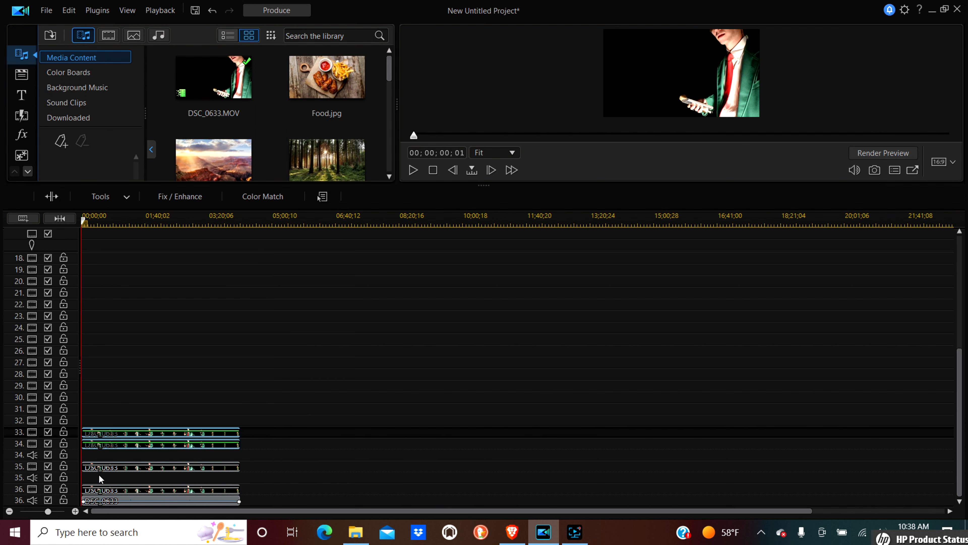
{"action": "left_click", "coordinate": [76, 511]}
{"action": "left_click", "coordinate": [77, 515]}
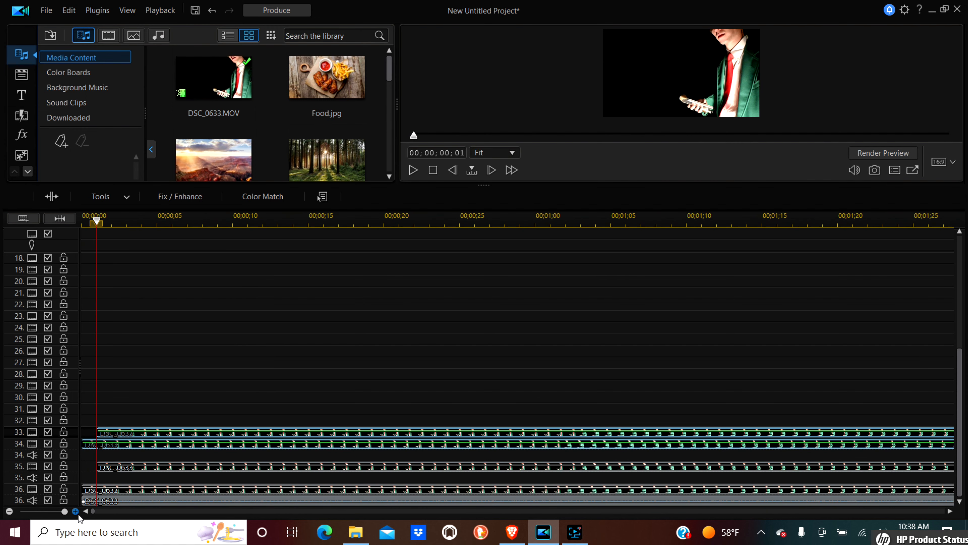
{"action": "left_click_drag", "start_coordinate": [138, 444], "coordinate": [155, 449]}
Step: Copy the four staggered video clips on tracks 33 to 36 and paste them in the empty space after the existing clips
{"action": "left_click_drag", "start_coordinate": [152, 395], "coordinate": [226, 489]}
{"action": "right_click", "coordinate": [225, 490]}
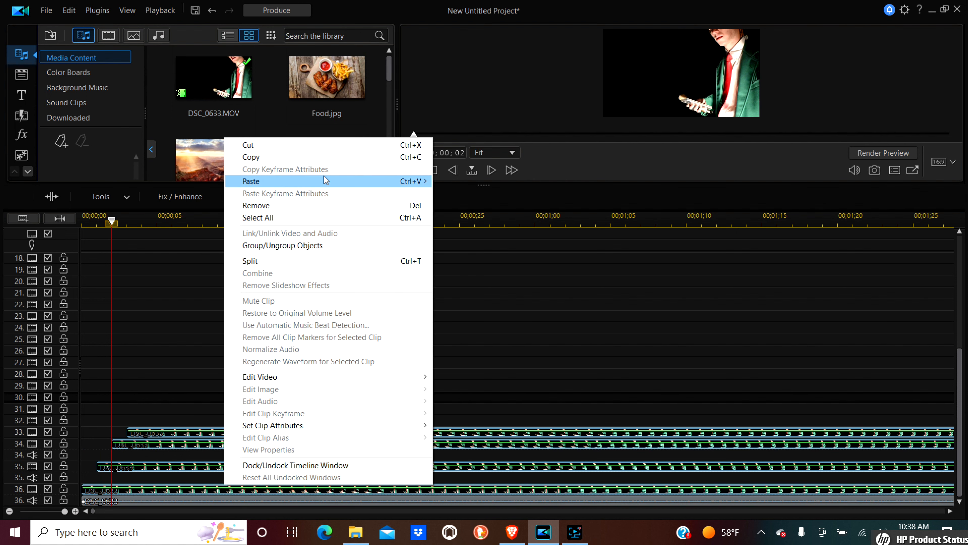
{"action": "left_click", "coordinate": [323, 157]}
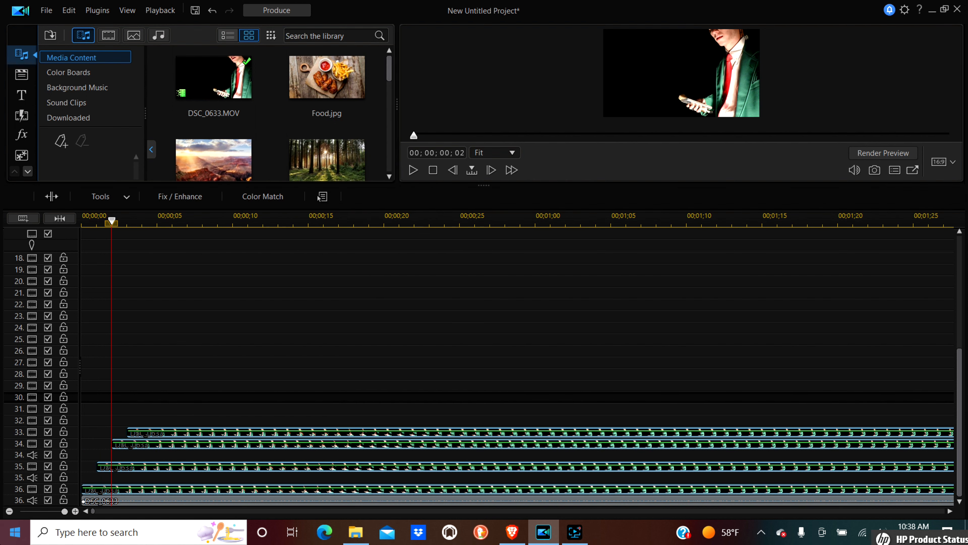
{"action": "left_click", "coordinate": [10, 511]}
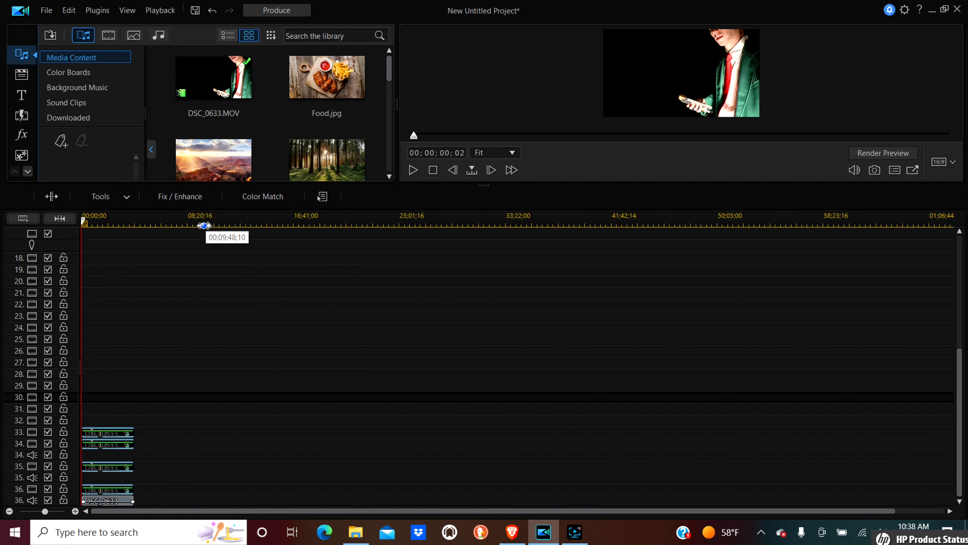
{"action": "left_click", "coordinate": [178, 224]}
{"action": "right_click", "coordinate": [209, 442]}
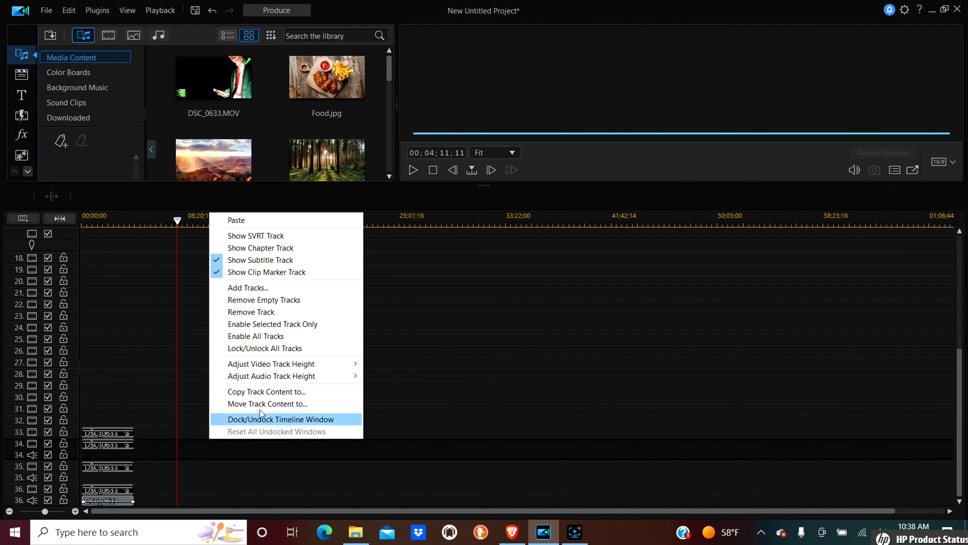
{"action": "left_click", "coordinate": [359, 223]}
Step: Move the four pasted clips onto tracks 29 to 32 and continue the one-frame stagger, starting the track 32 clip at 00;00;00;04
{"action": "left_click_drag", "start_coordinate": [206, 493], "coordinate": [112, 420]}
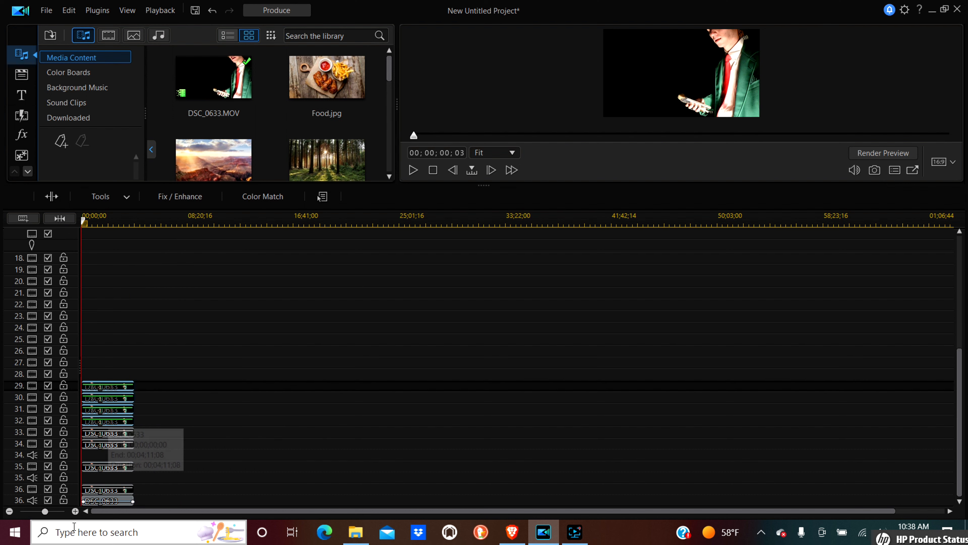
{"action": "left_click", "coordinate": [75, 514]}
{"action": "left_click", "coordinate": [75, 513]}
{"action": "left_click", "coordinate": [75, 514]}
{"action": "left_click", "coordinate": [75, 511]}
{"action": "left_click", "coordinate": [75, 511]}
{"action": "left_click", "coordinate": [75, 511]}
{"action": "left_click_drag", "start_coordinate": [111, 425], "coordinate": [173, 425]}
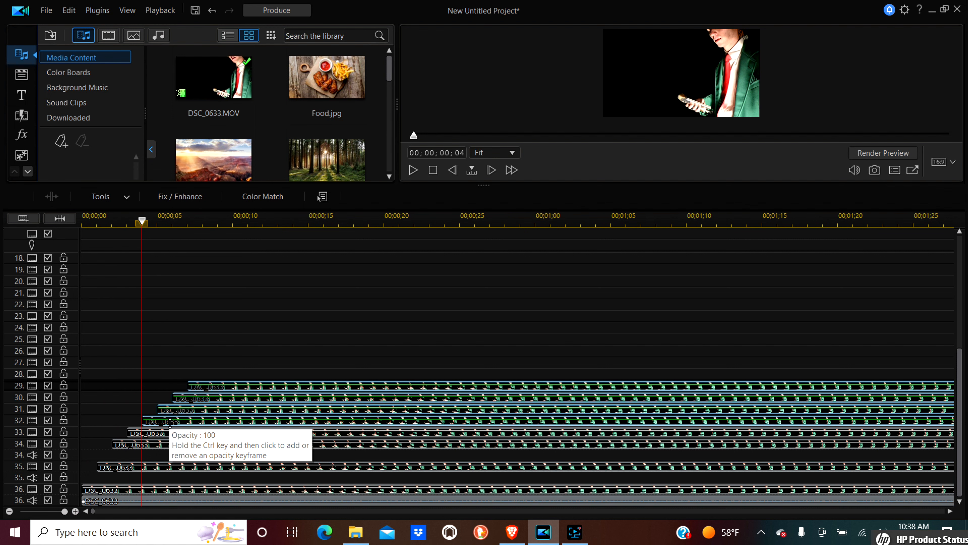
{"action": "left_click", "coordinate": [191, 460]}
Step: Copy the eight staggered video clips on tracks 29 to 36 and paste them past the end of the clips, near 00;05;36
{"action": "left_click_drag", "start_coordinate": [123, 358], "coordinate": [214, 493]}
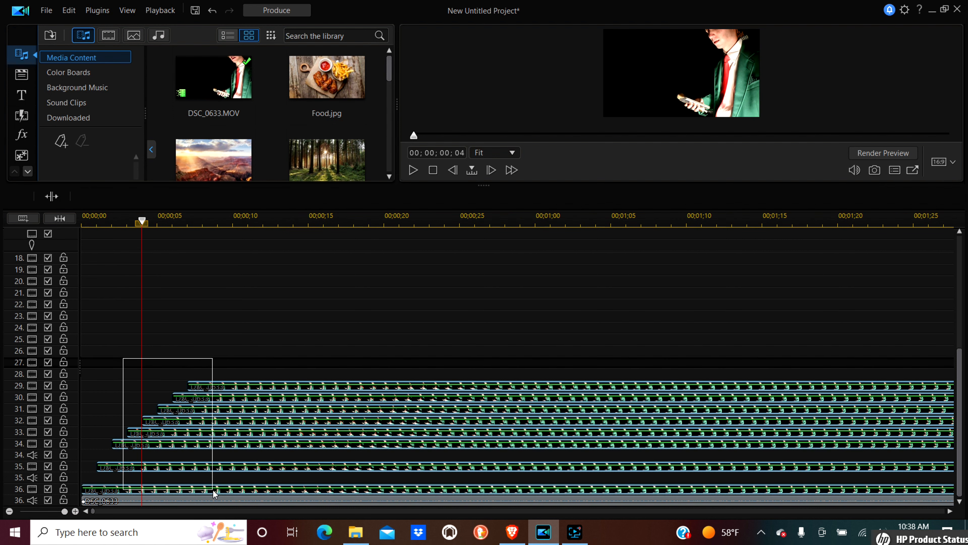
{"action": "right_click", "coordinate": [213, 489]}
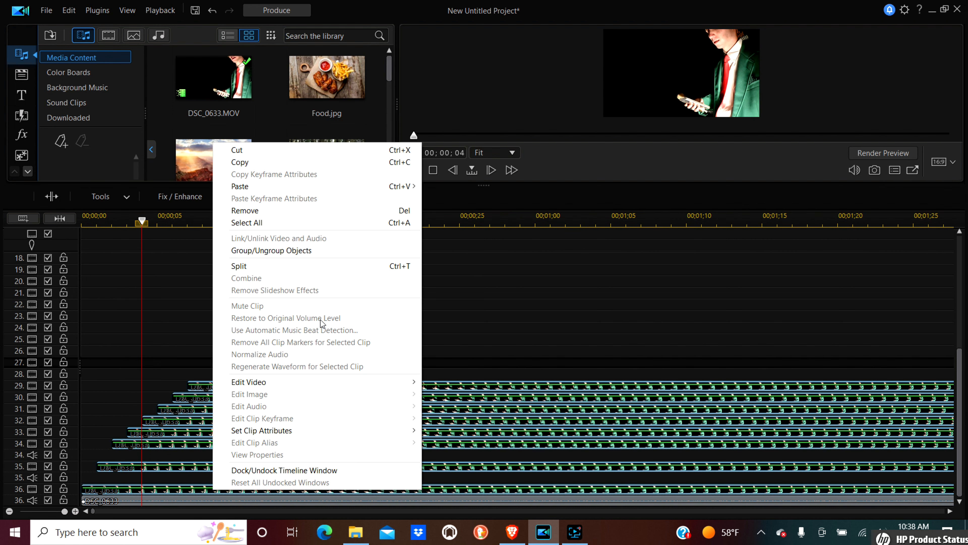
{"action": "left_click", "coordinate": [351, 162]}
{"action": "left_click", "coordinate": [9, 511]}
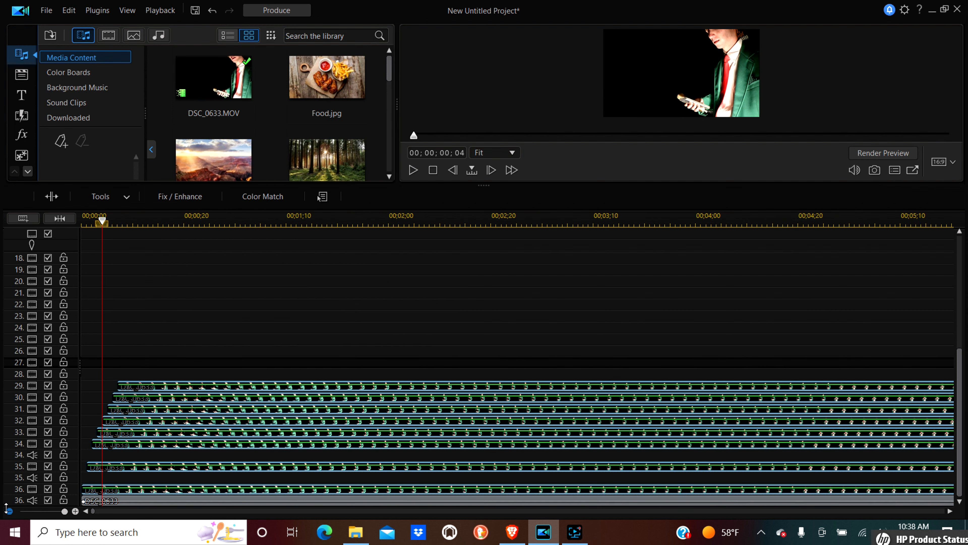
{"action": "left_click", "coordinate": [9, 511]}
{"action": "left_click", "coordinate": [9, 511]}
{"action": "left_click", "coordinate": [9, 511]}
{"action": "left_click", "coordinate": [9, 511]}
{"action": "left_click", "coordinate": [9, 511]}
{"action": "left_click", "coordinate": [296, 217]}
{"action": "right_click", "coordinate": [342, 376]}
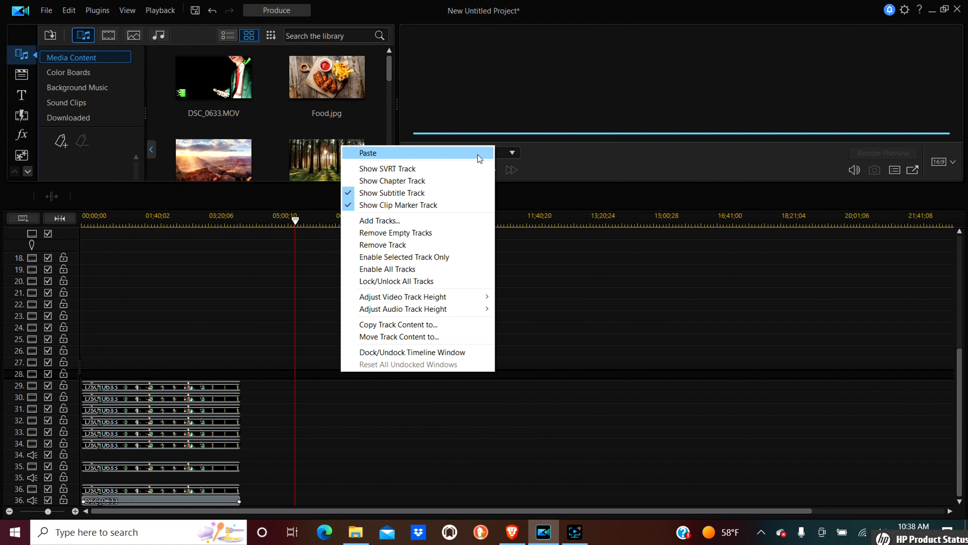
{"action": "left_click", "coordinate": [479, 159]}
Step: Move the eight pasted clips onto tracks 21 to 28 and continue the one-frame stagger, starting the track 28 clip at 00;00;00;08
{"action": "left_click_drag", "start_coordinate": [393, 441], "coordinate": [165, 353]}
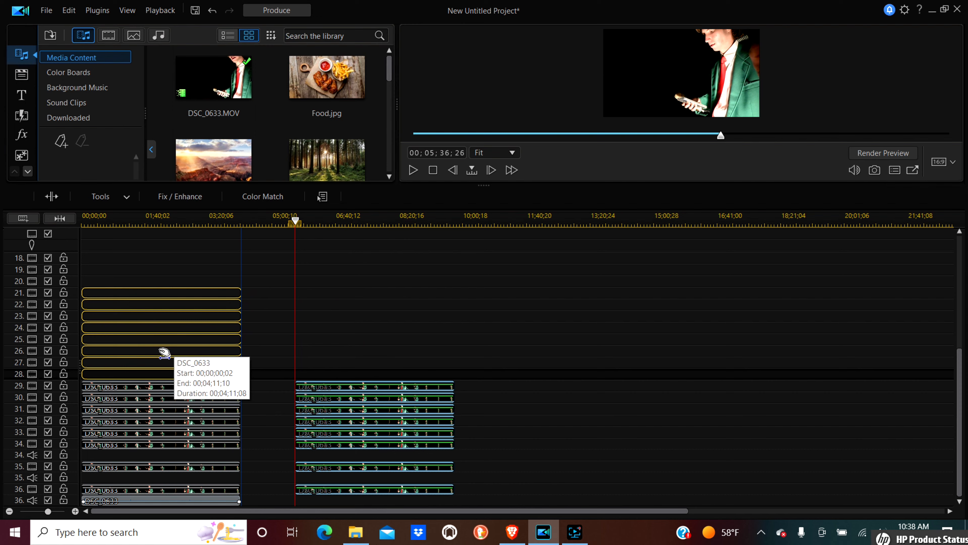
{"action": "left_click", "coordinate": [75, 512]}
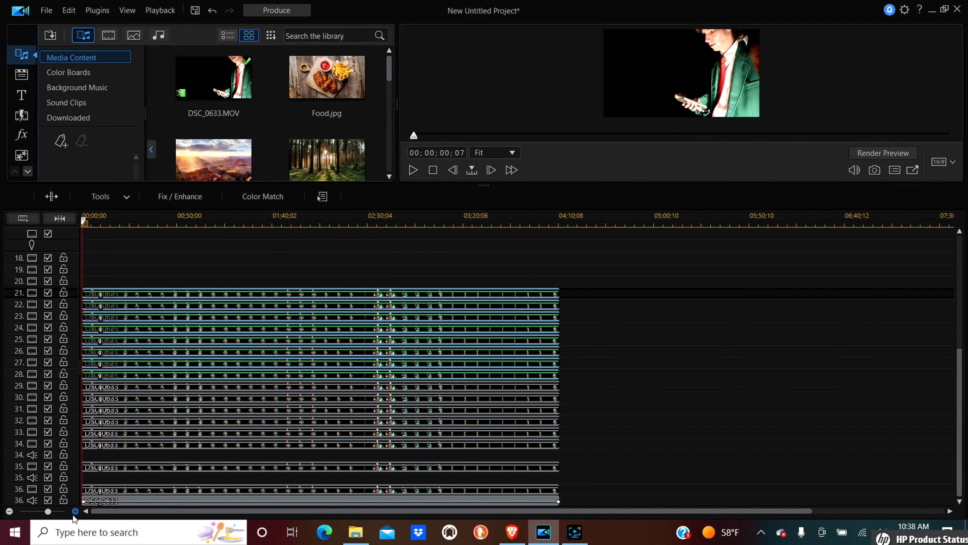
{"action": "left_click", "coordinate": [74, 513]}
{"action": "left_click", "coordinate": [74, 511]}
{"action": "left_click", "coordinate": [74, 512]}
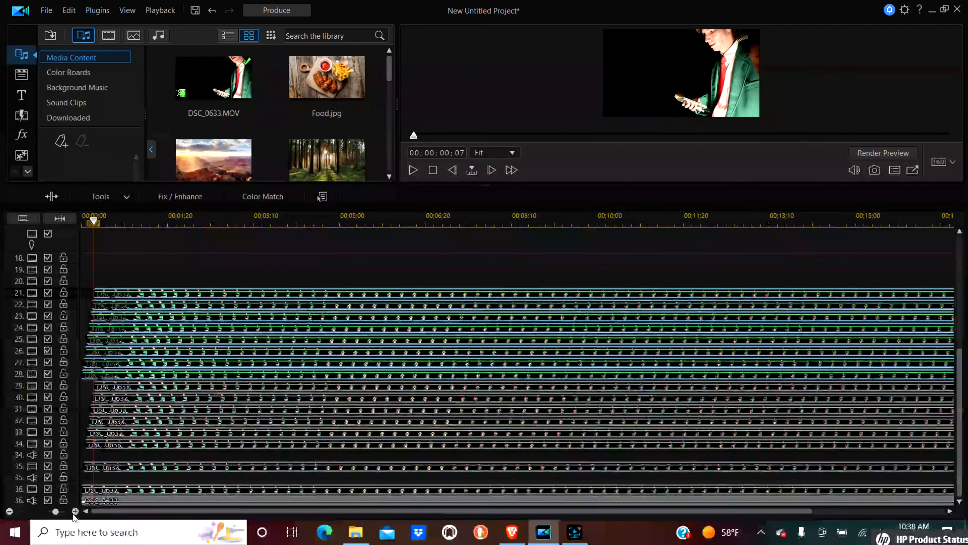
{"action": "left_click", "coordinate": [76, 511]}
{"action": "left_click", "coordinate": [75, 511]}
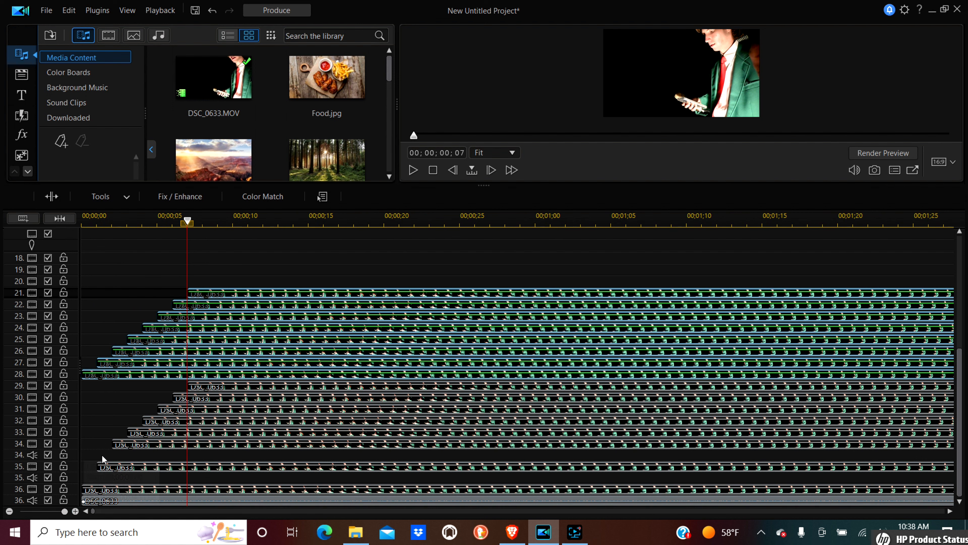
{"action": "left_click_drag", "start_coordinate": [140, 377], "coordinate": [285, 380]}
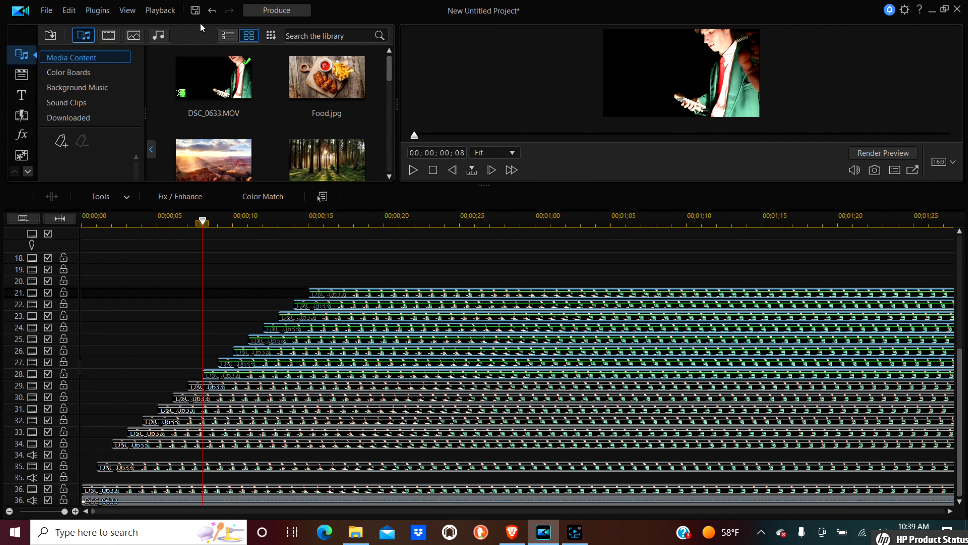
Step: Save the project in the Saluda September folder as "Saluda File 633 edit"
{"action": "left_click", "coordinate": [195, 11]}
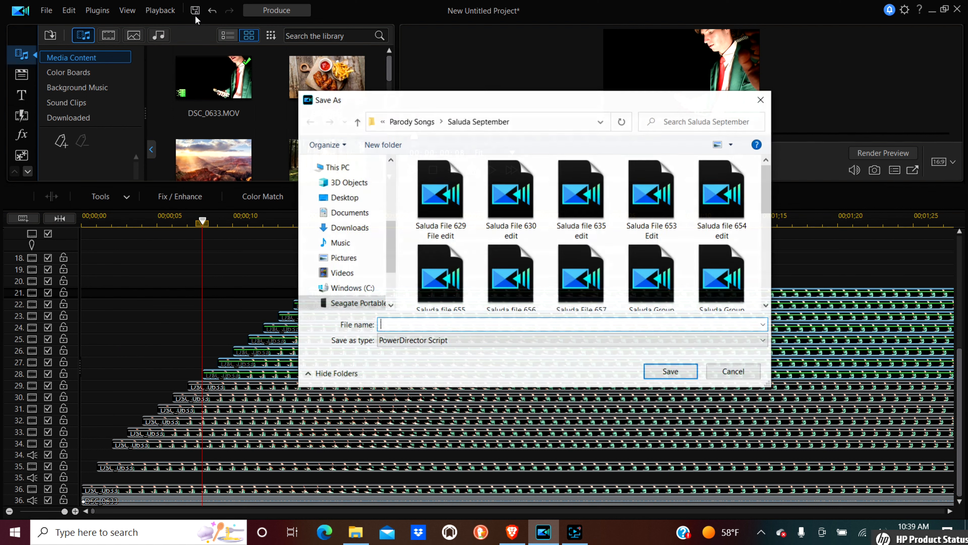
{"action": "type", "text": "Saluda Fill"}
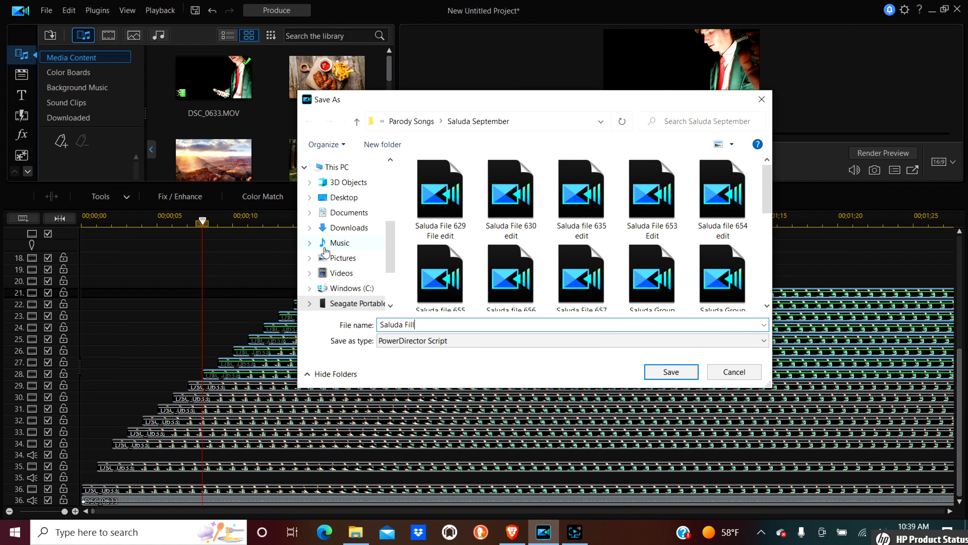
{"action": "key", "text": "BackSpace"}
{"action": "type", "text": "e 3"}
{"action": "key", "text": "BackSpace"}
{"action": "type", "text": "633 edit"}
{"action": "key", "text": "Return"}
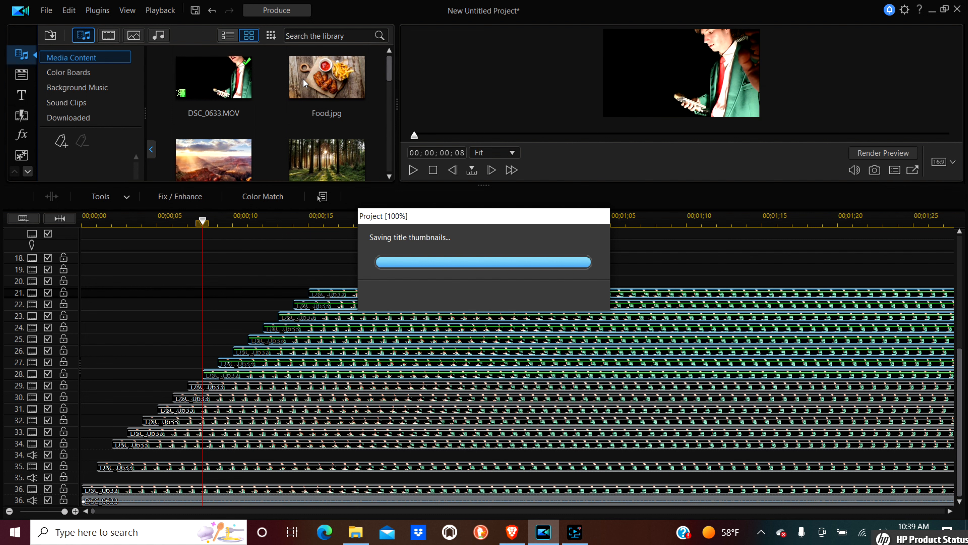
Step: Try producing the project as an XAVC S video and cancel the rendering
{"action": "left_click", "coordinate": [299, 9]}
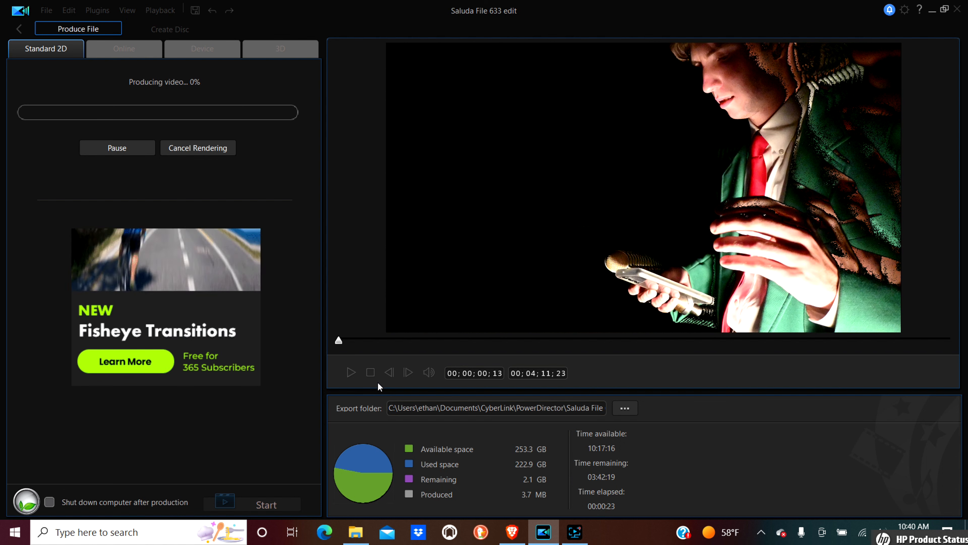
{"action": "mouse_move", "coordinate": [572, 543]}
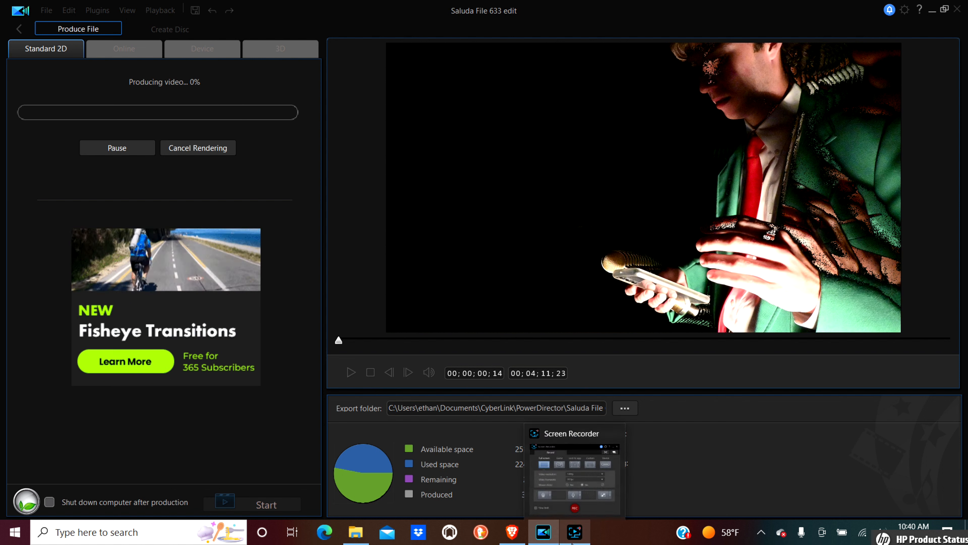
{"action": "left_click", "coordinate": [572, 542]}
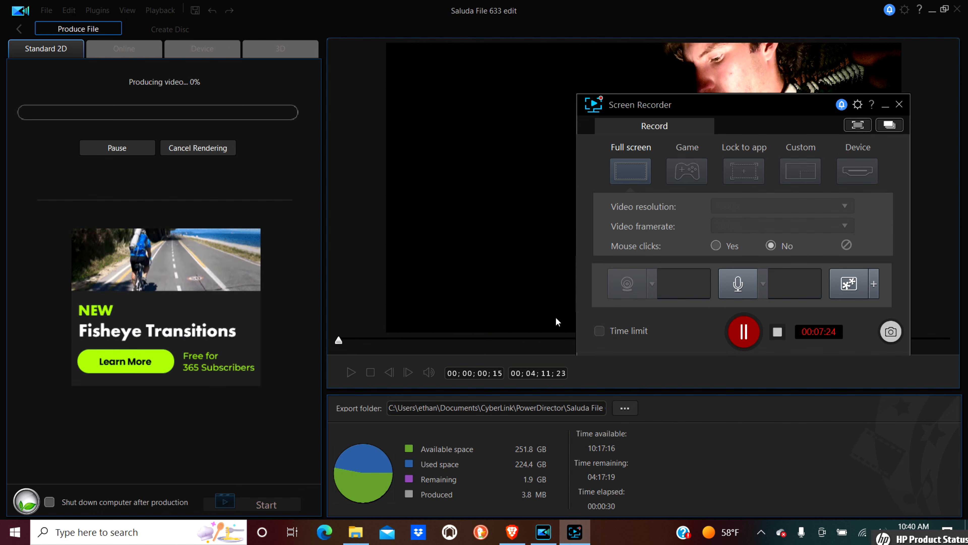
{"action": "left_click", "coordinate": [883, 108]}
{"action": "left_click", "coordinate": [189, 148]}
{"action": "left_click", "coordinate": [473, 293]}
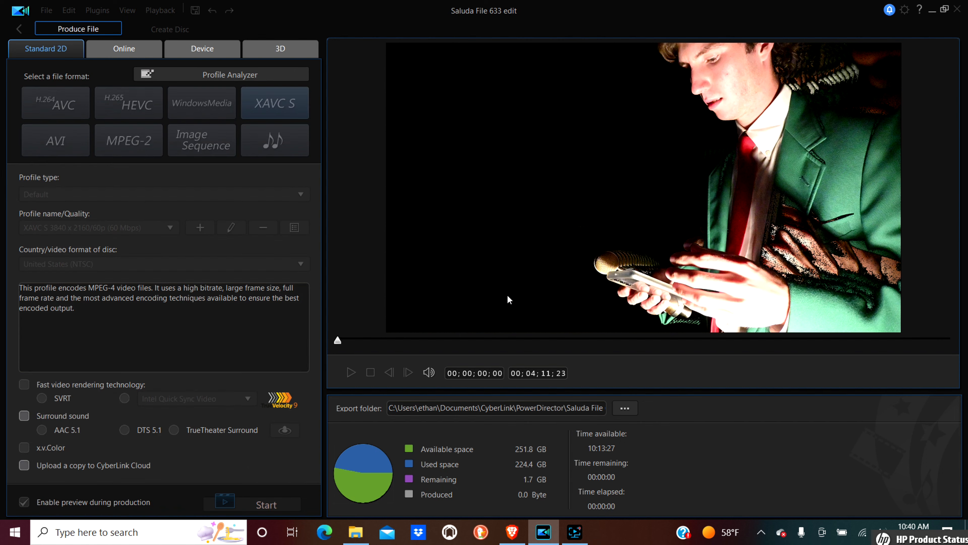
Step: Switch to the Saluda Group Sing Shot 1 project from the Saluda September folder and enlarge the preview area
{"action": "left_click", "coordinate": [956, 10]}
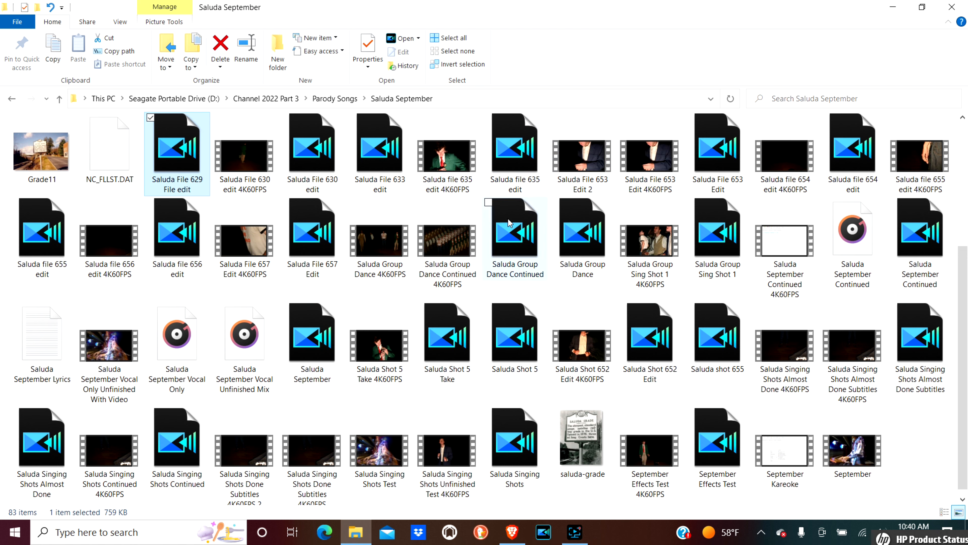
{"action": "scroll", "coordinate": [327, 284], "scroll_direction": "down", "scroll_amount": 1}
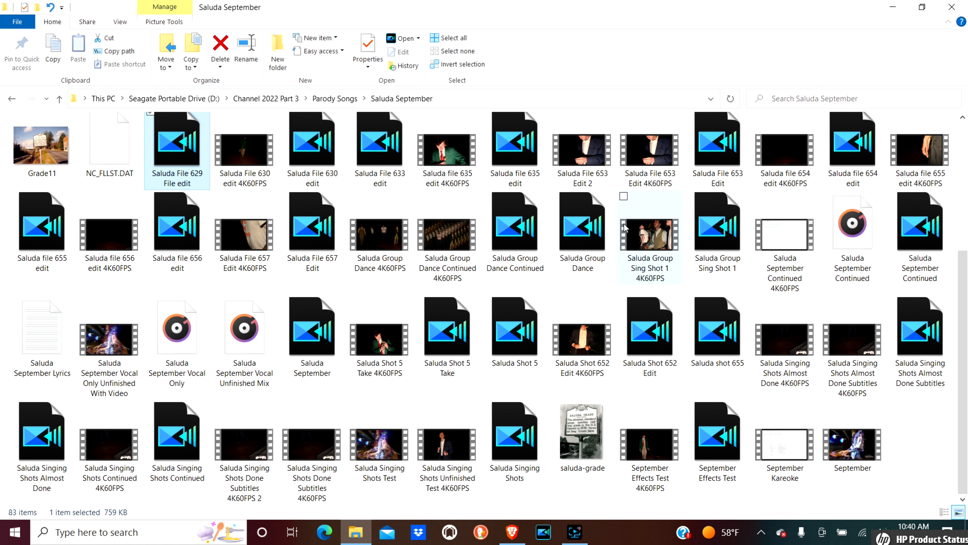
{"action": "left_click", "coordinate": [708, 225]}
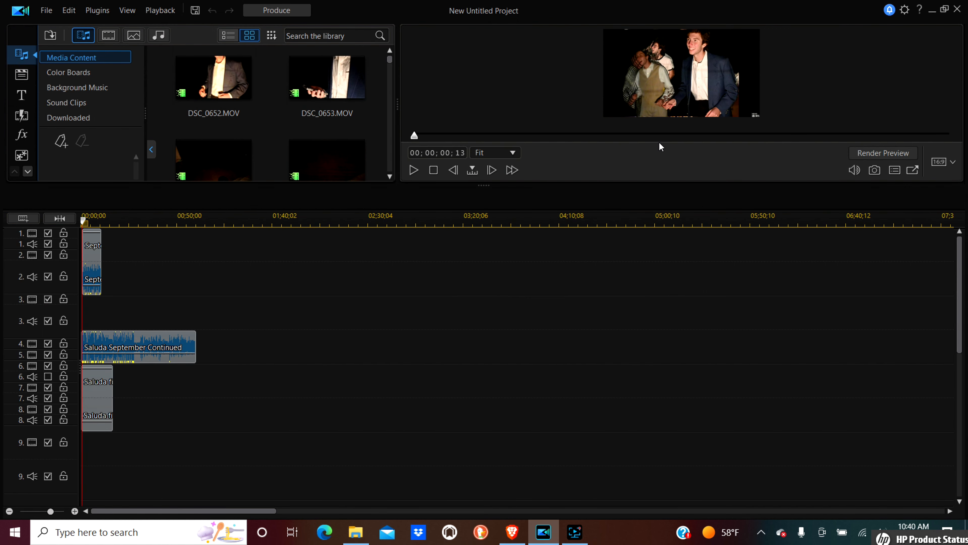
{"action": "left_click_drag", "start_coordinate": [664, 185], "coordinate": [643, 284]}
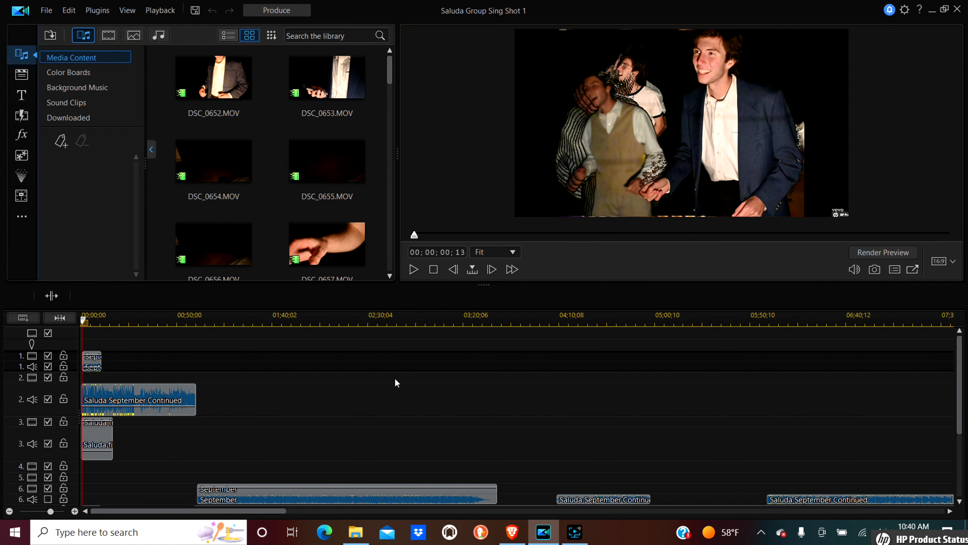
Step: Open the clip attribute keyframes of the Saluda file 656 edit 4K60FPS clip on track 3 and play its animated movement
{"action": "left_click", "coordinate": [75, 511]}
{"action": "left_click", "coordinate": [75, 512]}
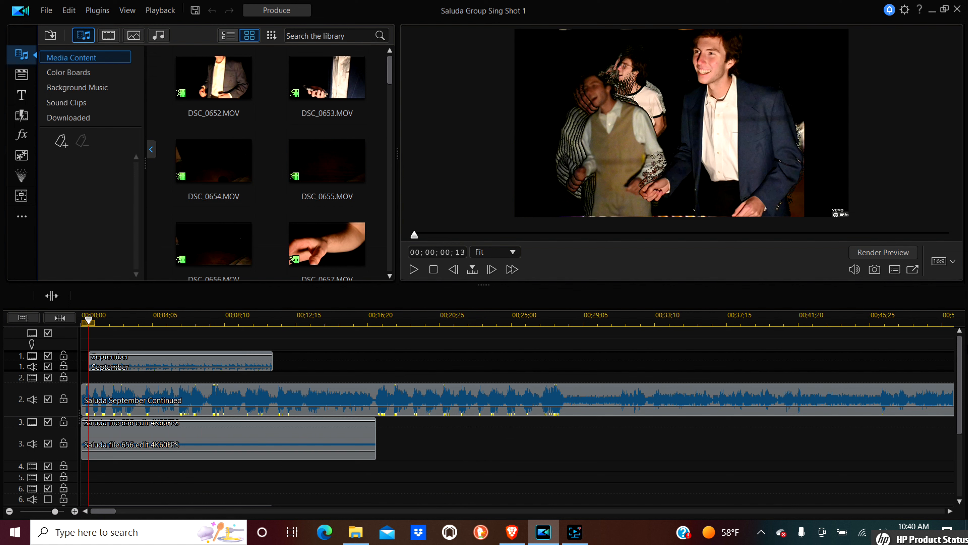
{"action": "scroll", "coordinate": [785, 419], "scroll_direction": "down", "scroll_amount": 1}
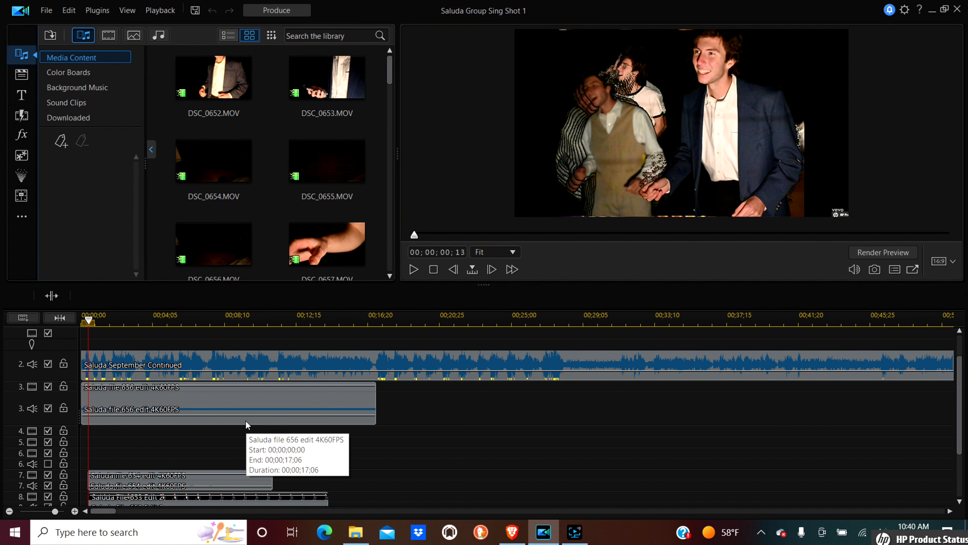
{"action": "left_click", "coordinate": [245, 411]}
{"action": "right_click", "coordinate": [246, 410]}
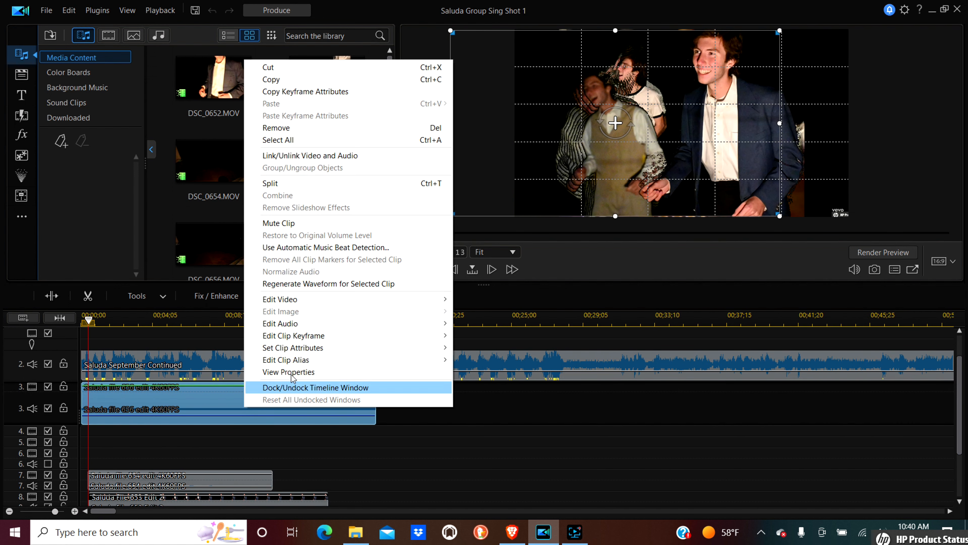
{"action": "mouse_move", "coordinate": [439, 336]}
{"action": "left_click", "coordinate": [502, 361]}
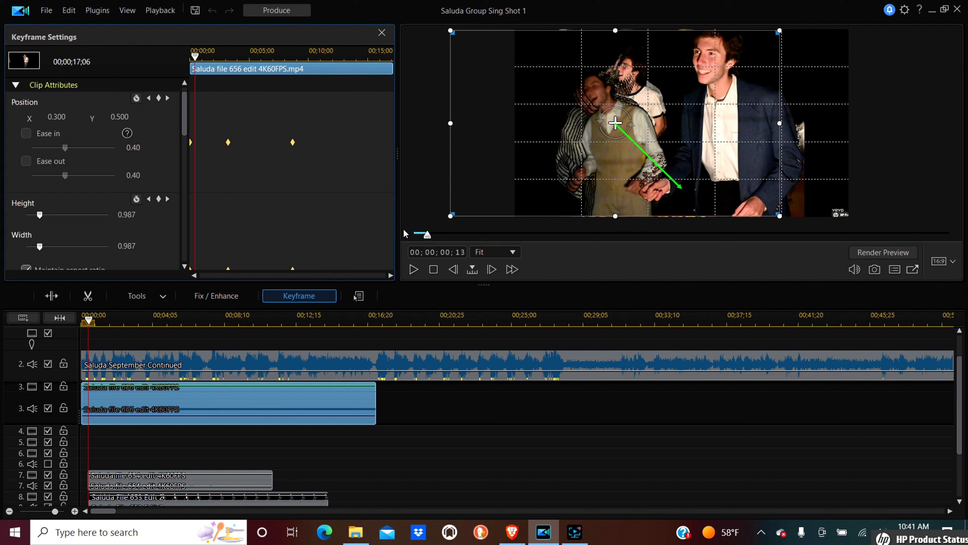
{"action": "left_click", "coordinate": [417, 270]}
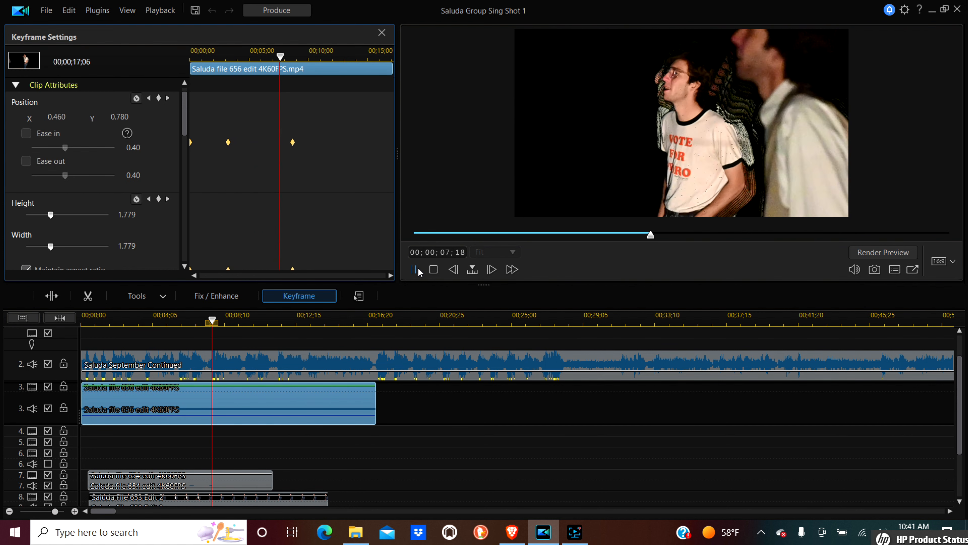
{"action": "left_click", "coordinate": [419, 272]}
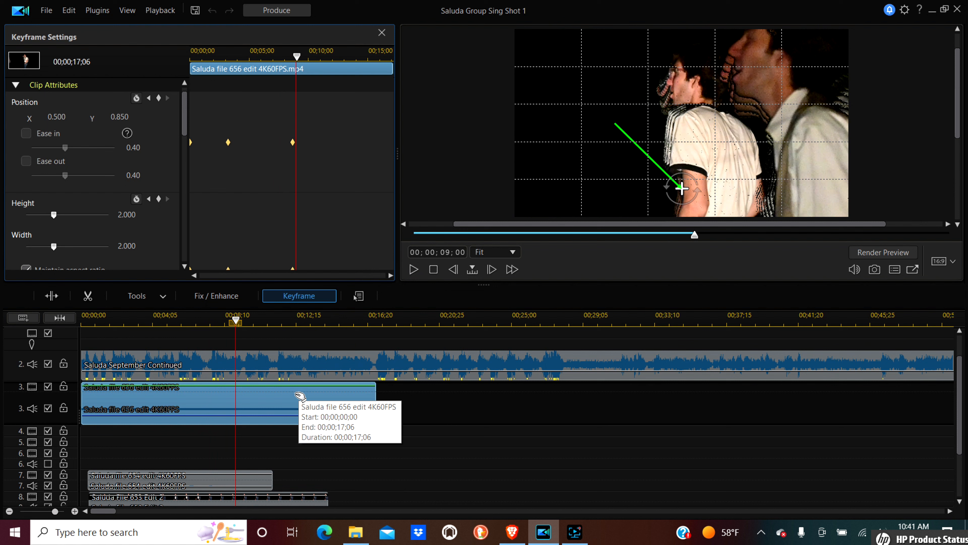
Step: Move the second position keyframe of the Saluda file 654 edit 4K60FPS clip on track 7 earlier, closer to the first keyframe
{"action": "left_click", "coordinate": [251, 485]}
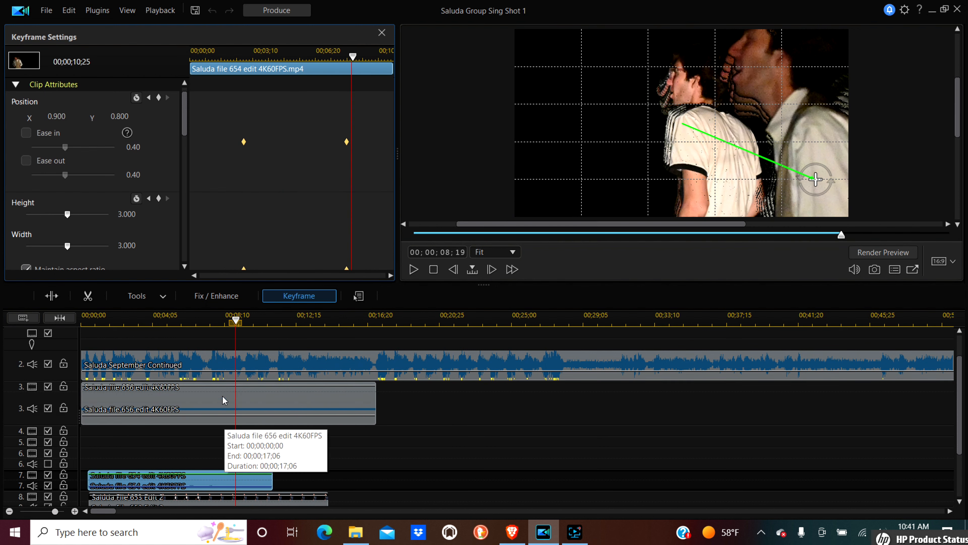
{"action": "left_click", "coordinate": [255, 51]}
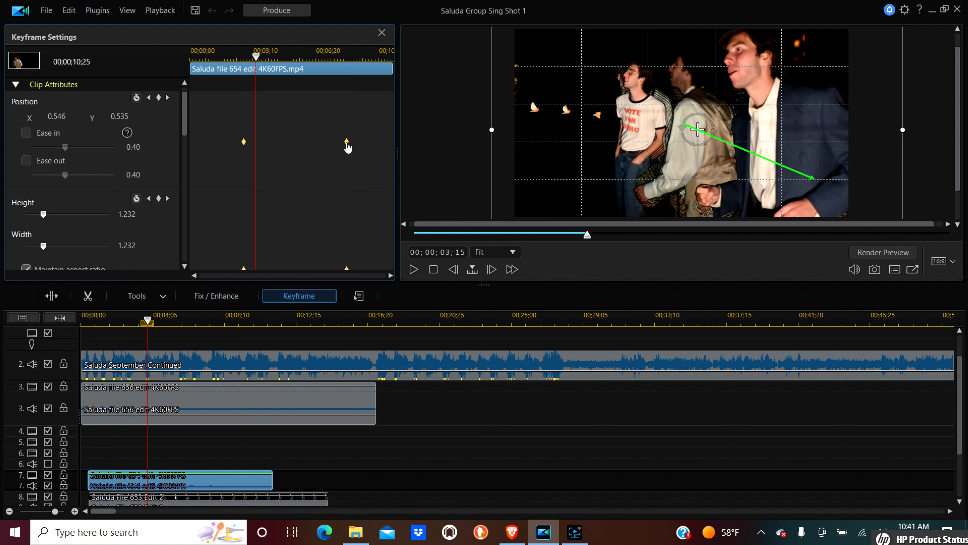
{"action": "left_click", "coordinate": [346, 142]}
{"action": "left_click_drag", "start_coordinate": [347, 148], "coordinate": [282, 147]}
{"action": "left_click", "coordinate": [230, 53]}
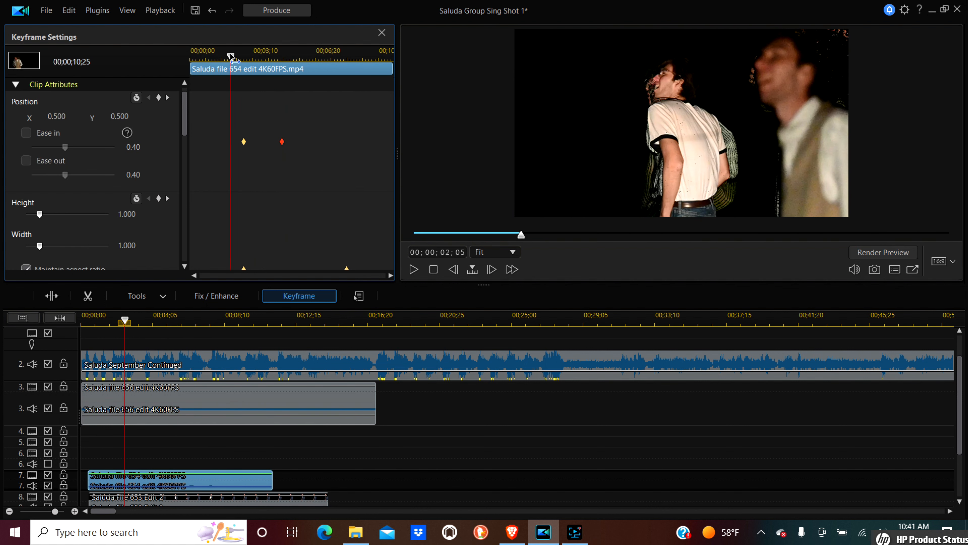
Step: Preview the quicker position change and move the second position keyframe back to 00;00;08;11
{"action": "left_click", "coordinate": [414, 270]}
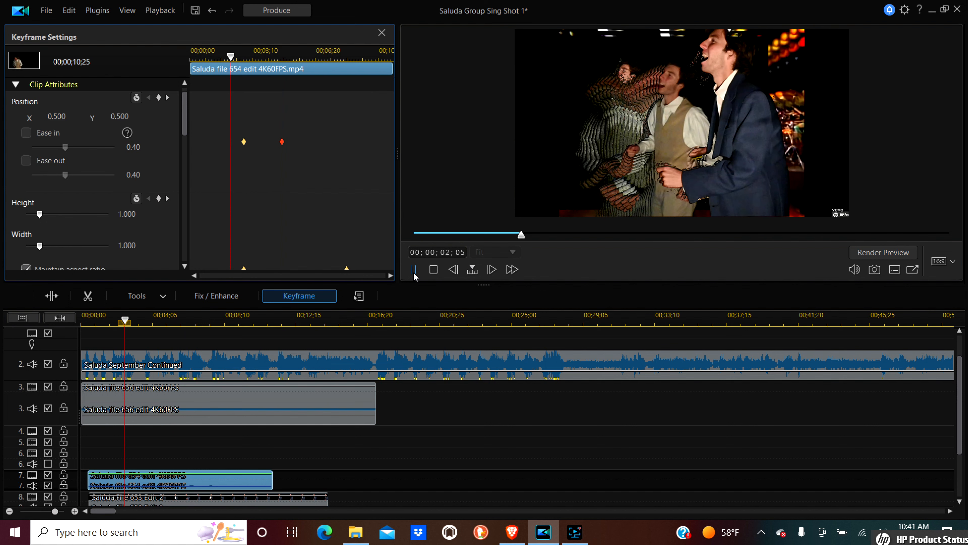
{"action": "left_click", "coordinate": [414, 273]}
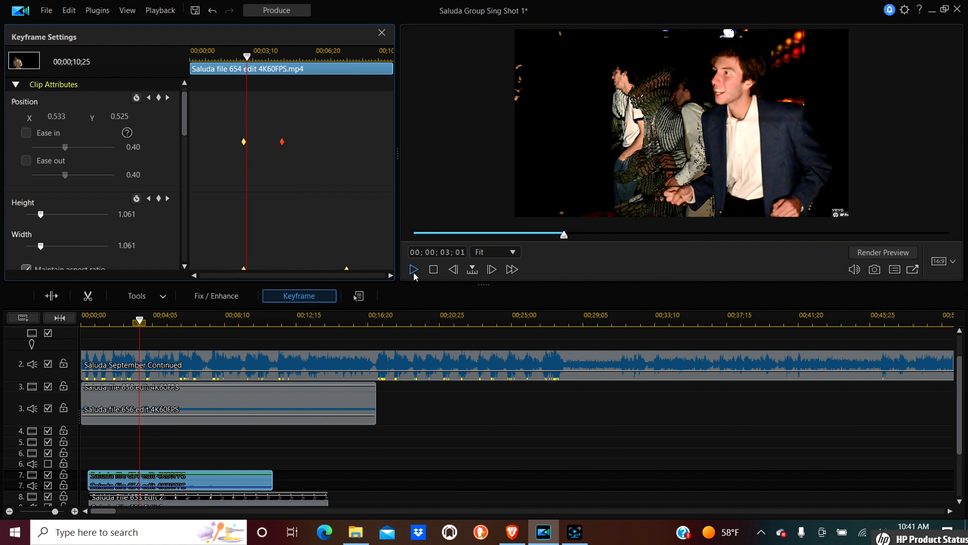
{"action": "left_click", "coordinate": [414, 273]}
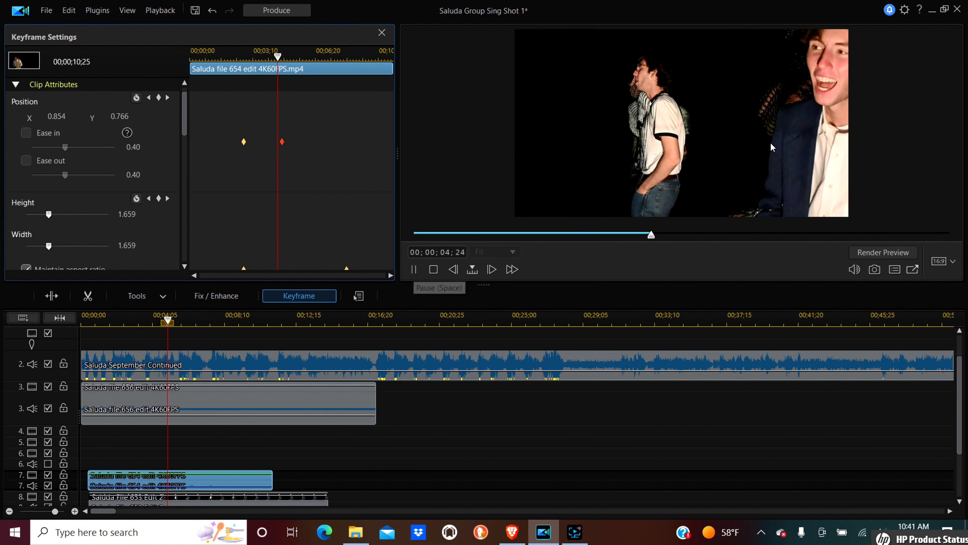
{"action": "left_click", "coordinate": [414, 273]}
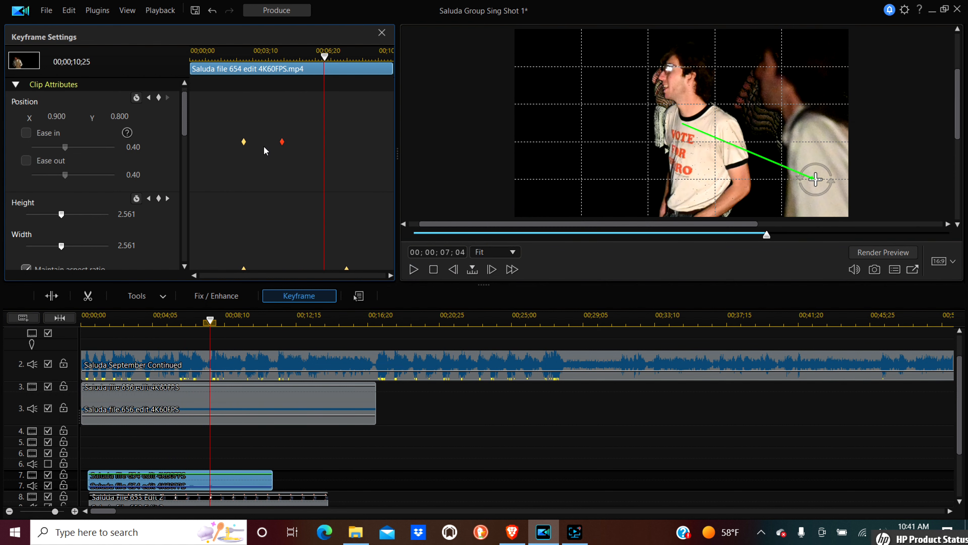
{"action": "left_click_drag", "start_coordinate": [282, 148], "coordinate": [348, 167]}
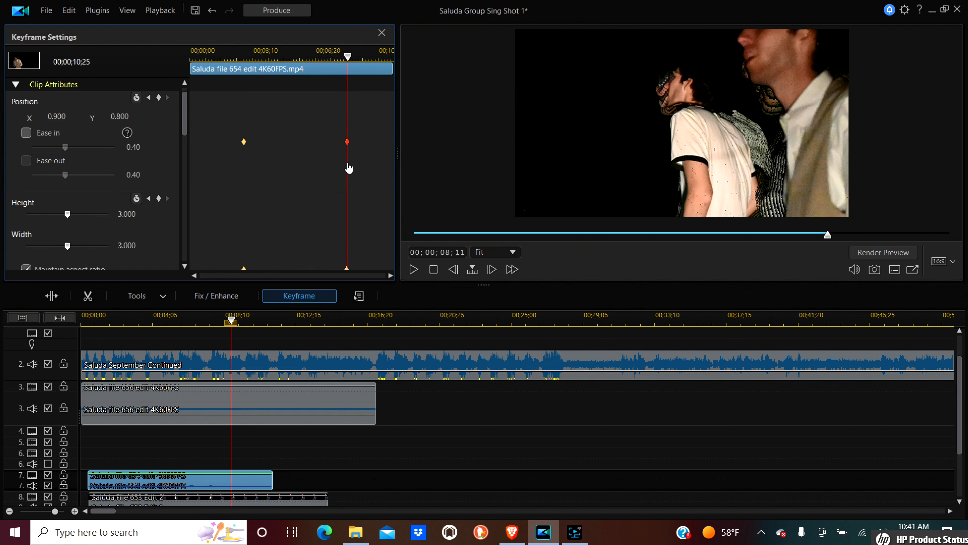
Step: Close the project without saving the changes and open Saluda Group Dance Continued from the Saluda September folder
{"action": "left_click", "coordinate": [958, 8]}
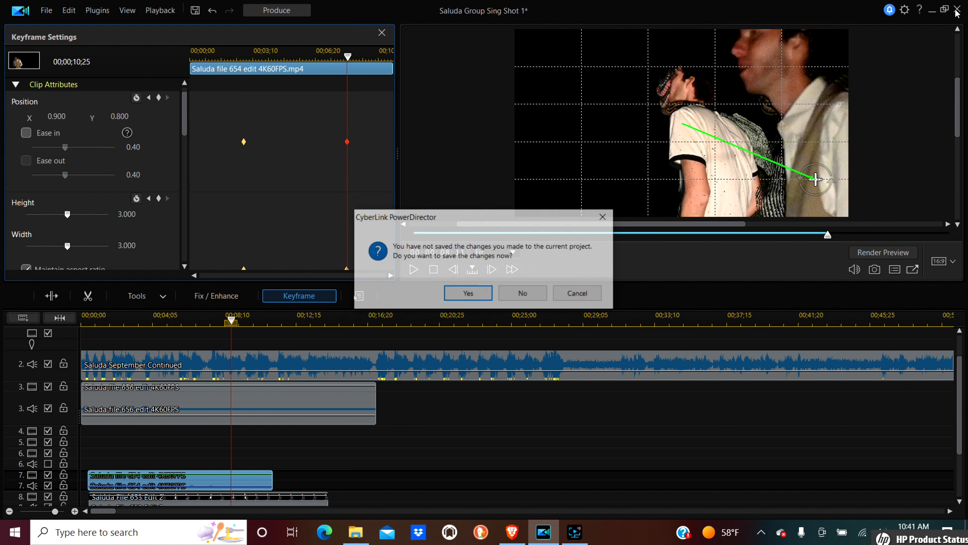
{"action": "left_click", "coordinate": [542, 301]}
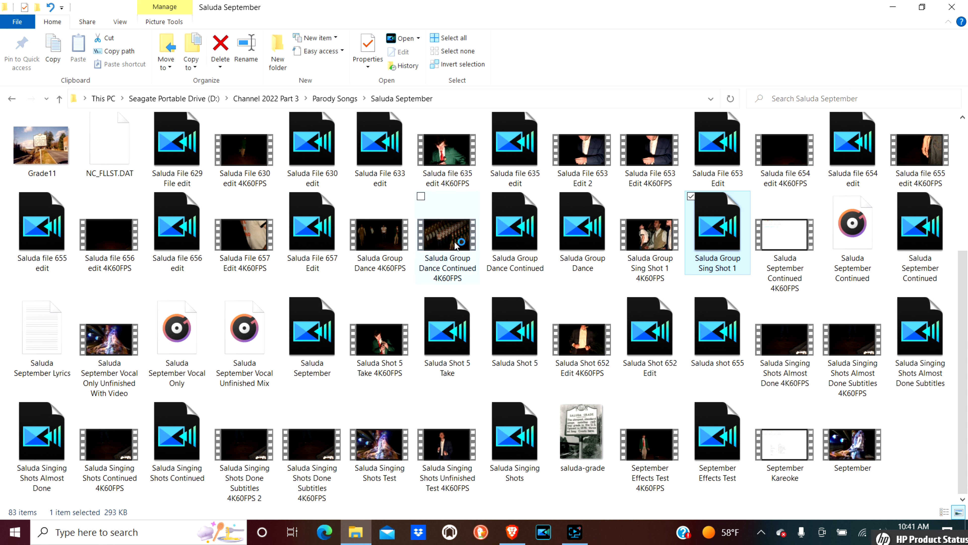
{"action": "double_click", "coordinate": [489, 235]}
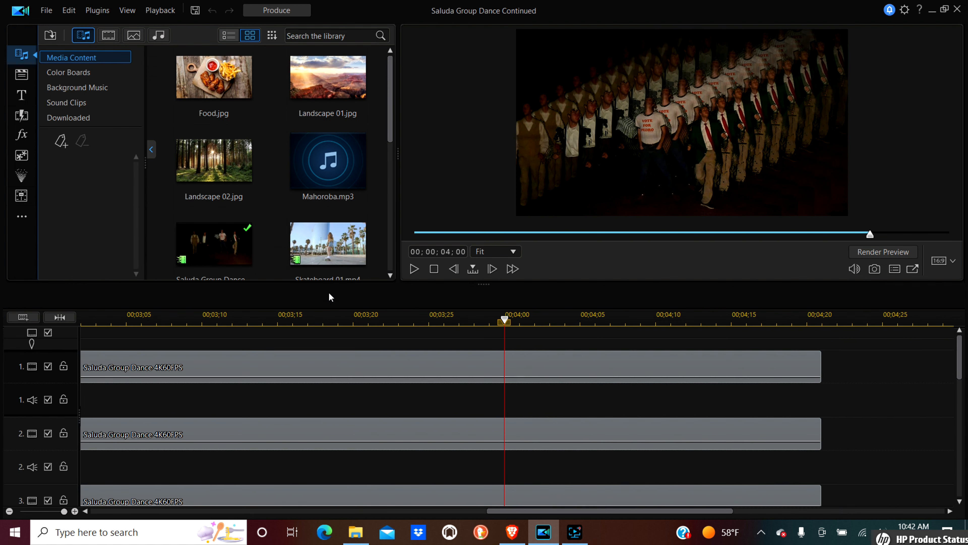
Step: Play the group dance project to its end and examine the layered dancers at 00;00;01;04
{"action": "scroll", "coordinate": [430, 369], "scroll_direction": "up", "scroll_amount": 2}
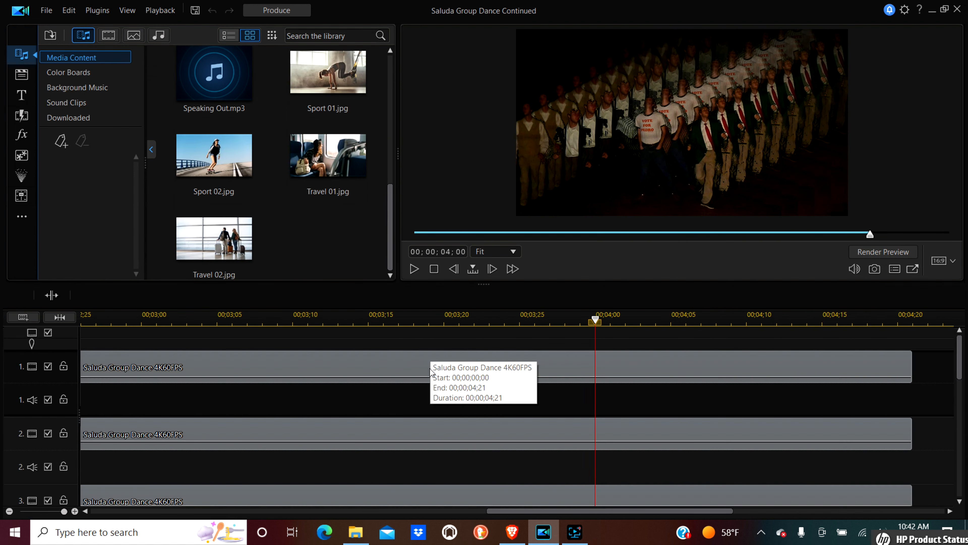
{"action": "scroll", "coordinate": [430, 369], "scroll_direction": "down", "scroll_amount": 4}
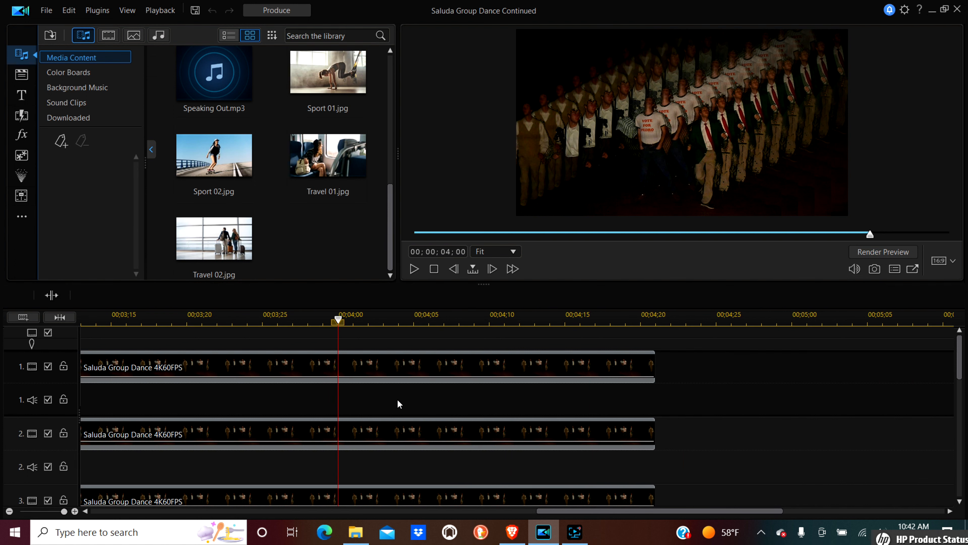
{"action": "left_click_drag", "start_coordinate": [600, 513], "coordinate": [160, 512]}
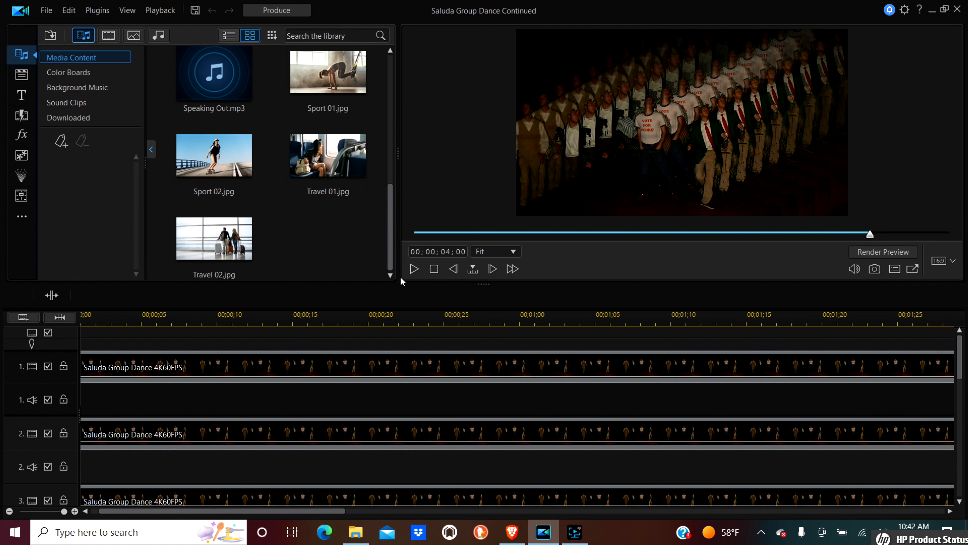
{"action": "left_click", "coordinate": [417, 273]}
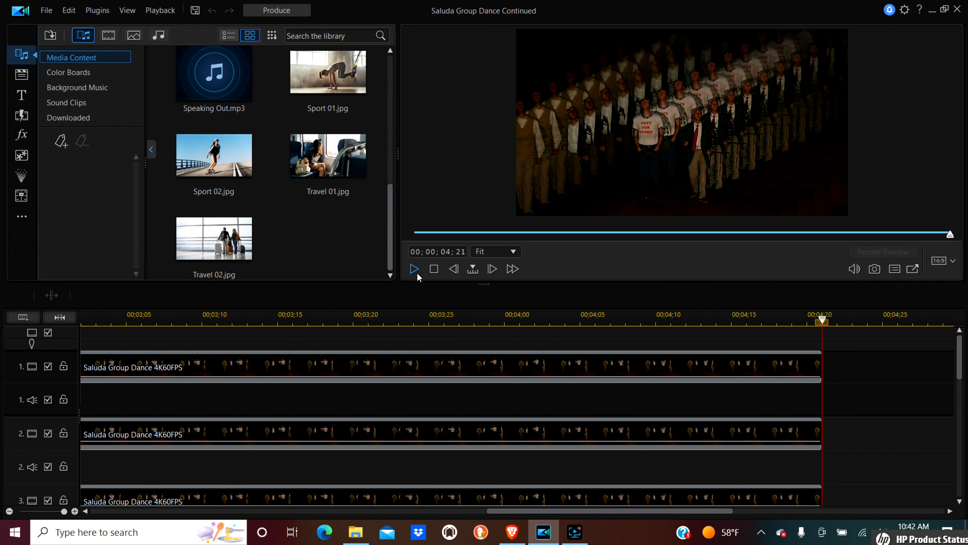
{"action": "left_click", "coordinate": [545, 234]}
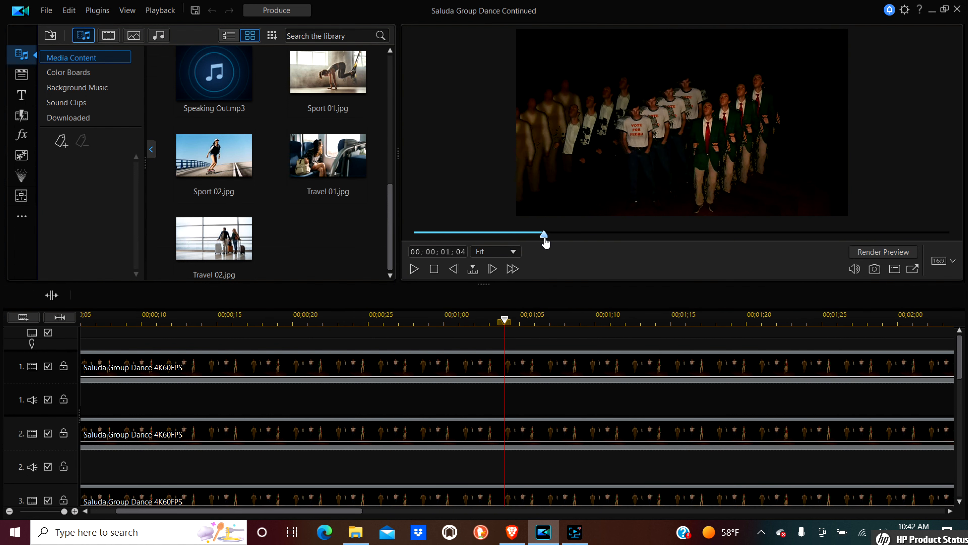
Step: Open the clip attribute keyframe settings of the Saluda Group Dance 4K60FPS clip on track 11
{"action": "scroll", "coordinate": [947, 439], "scroll_direction": "down", "scroll_amount": 5}
{"action": "scroll", "coordinate": [946, 440], "scroll_direction": "down", "scroll_amount": 3}
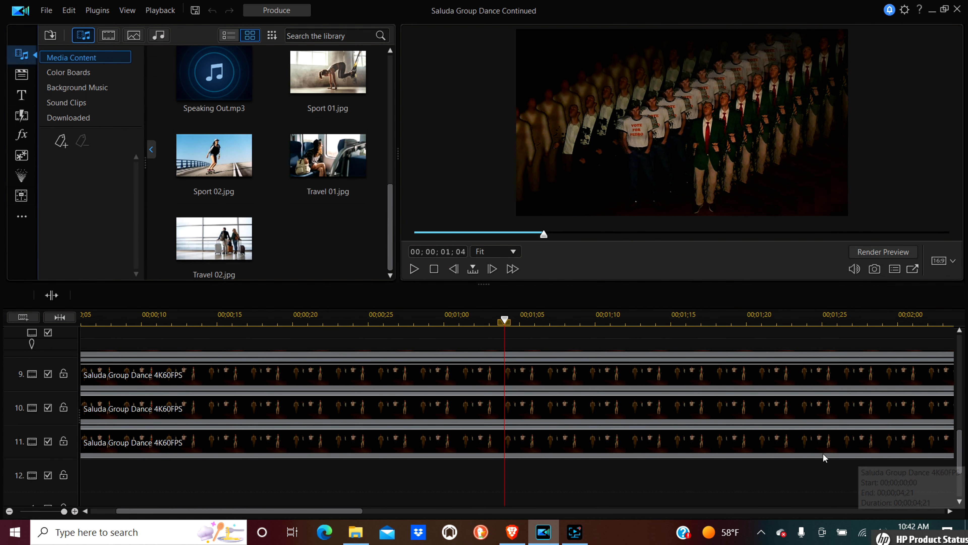
{"action": "left_click", "coordinate": [683, 450]}
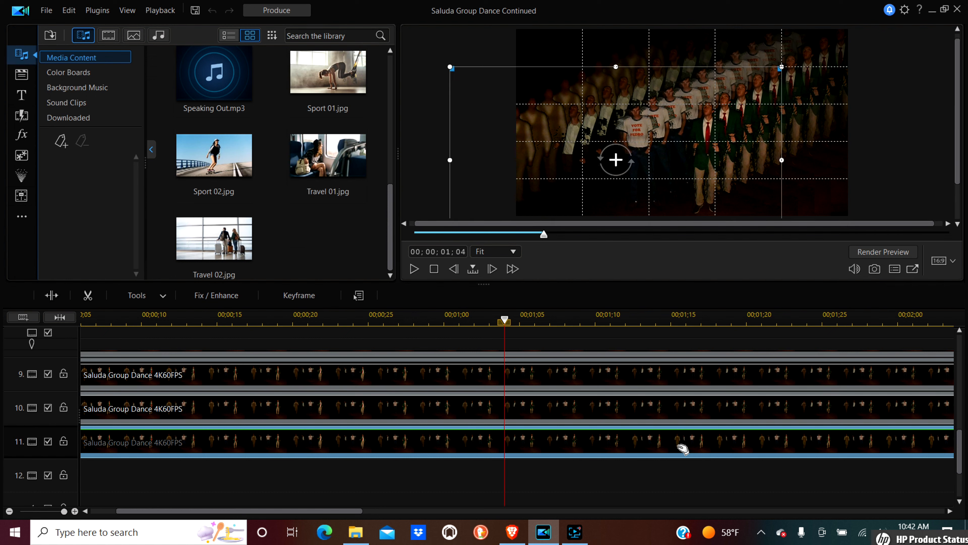
{"action": "right_click", "coordinate": [682, 449]}
{"action": "mouse_move", "coordinate": [727, 389]}
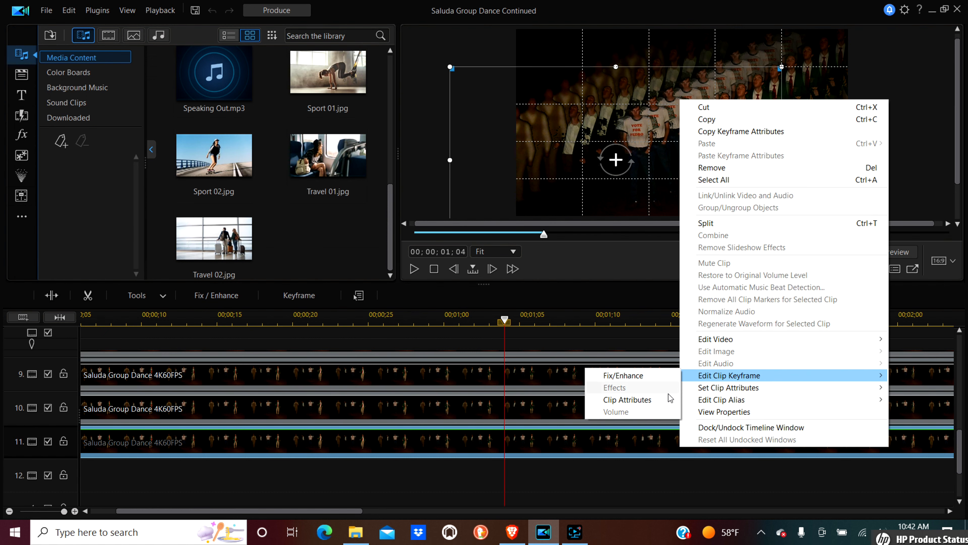
{"action": "left_click", "coordinate": [635, 399]}
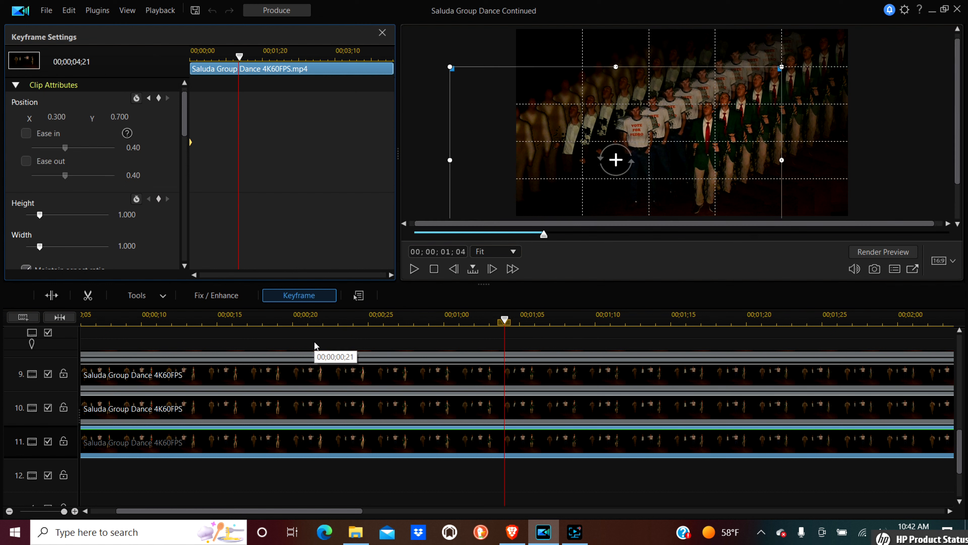
Step: Compare the position and opacity settings of the group dance clips on tracks 10, 9 and 8
{"action": "left_click", "coordinate": [340, 408]}
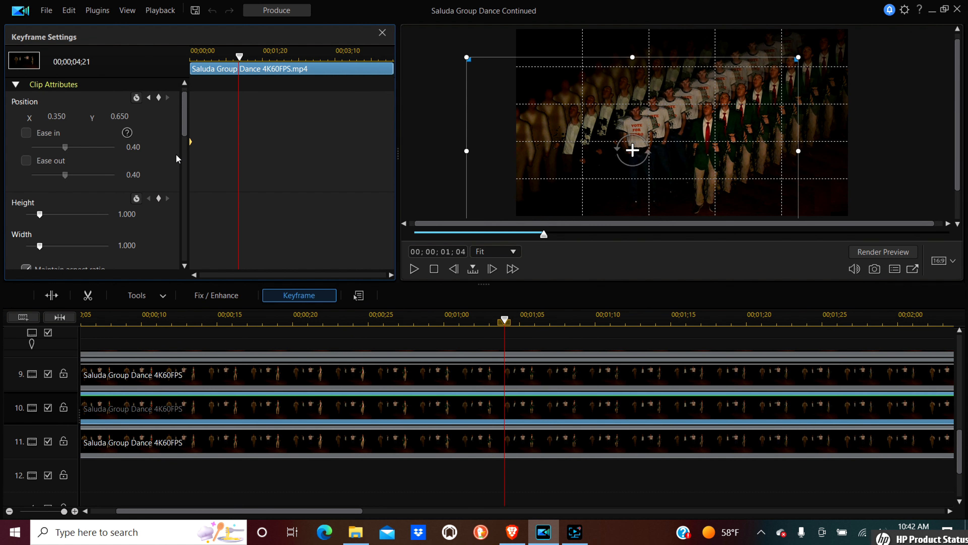
{"action": "left_click", "coordinate": [310, 383]}
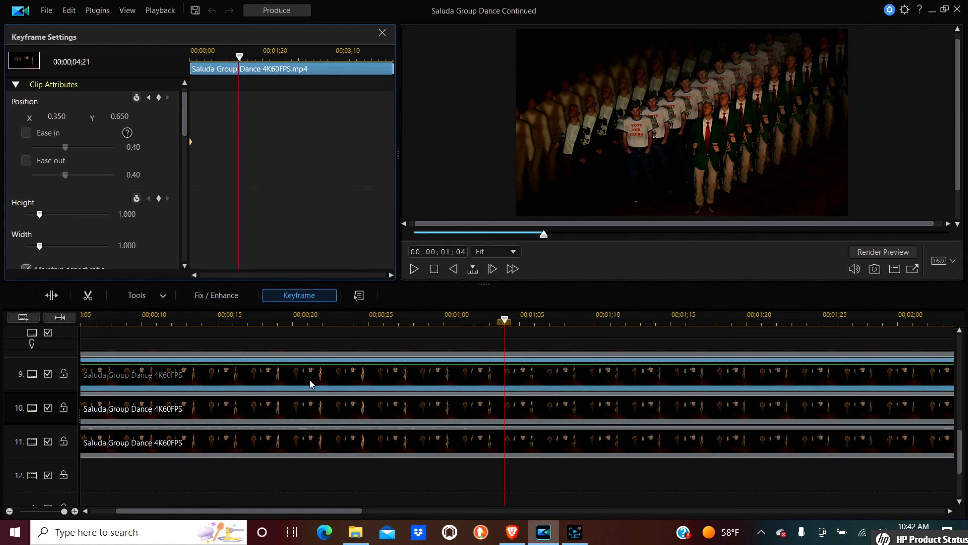
{"action": "left_click_drag", "start_coordinate": [179, 128], "coordinate": [181, 195]}
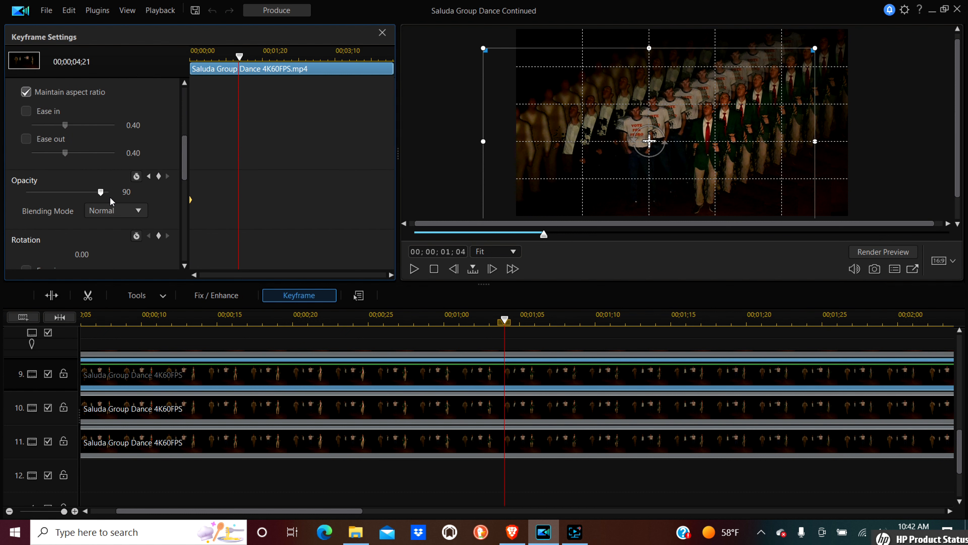
{"action": "left_click", "coordinate": [272, 357]}
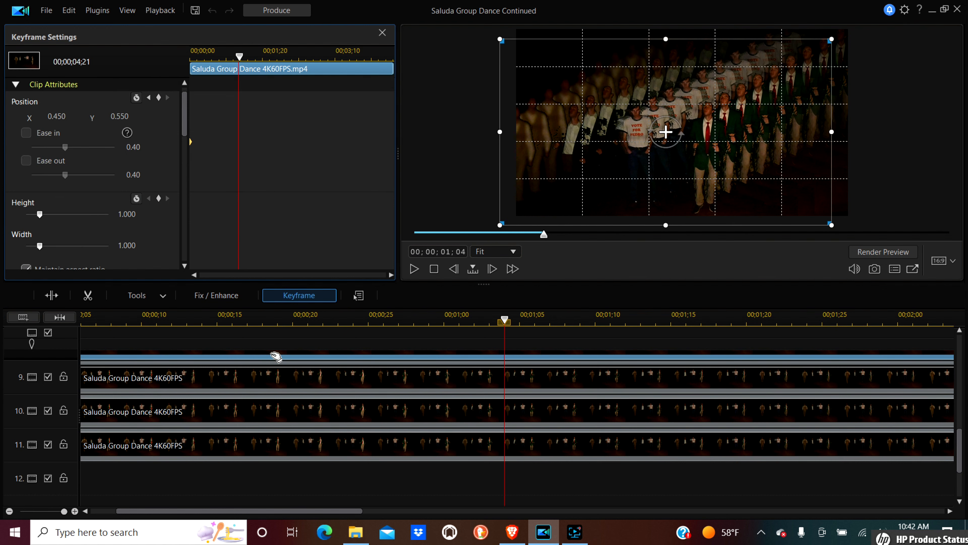
{"action": "left_click_drag", "start_coordinate": [183, 120], "coordinate": [183, 168]}
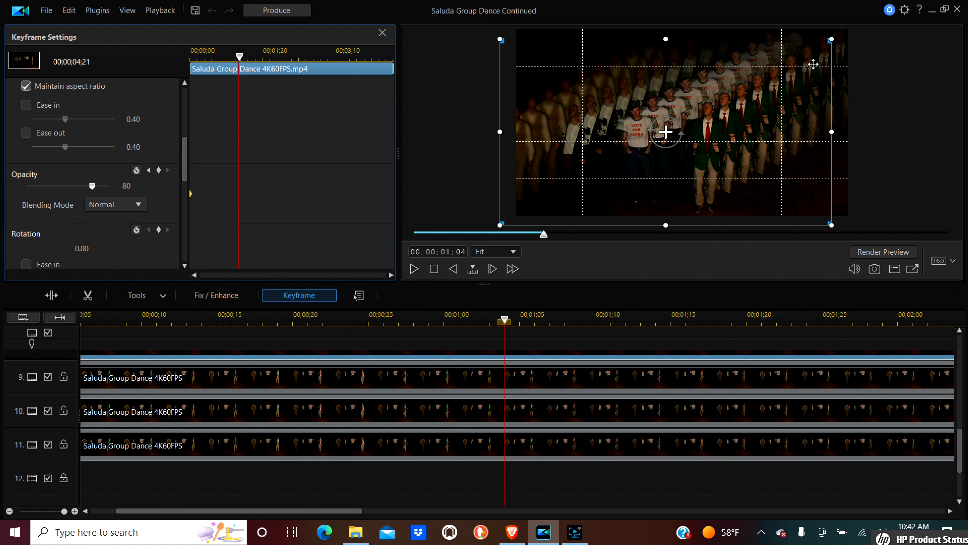
Step: Close the group dance project and open the C1779 video from the Saluda September folder
{"action": "left_click", "coordinate": [954, 11]}
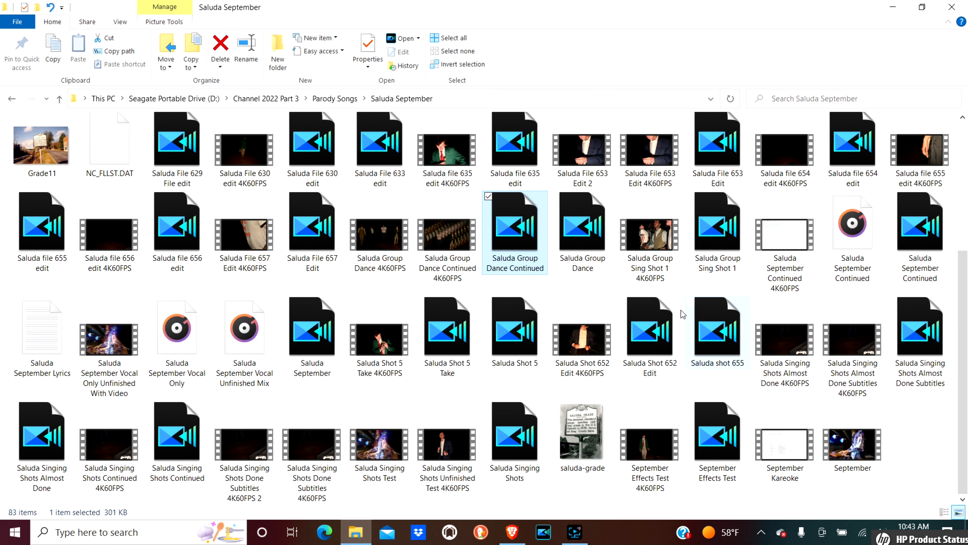
{"action": "scroll", "coordinate": [662, 329], "scroll_direction": "up", "scroll_amount": 3}
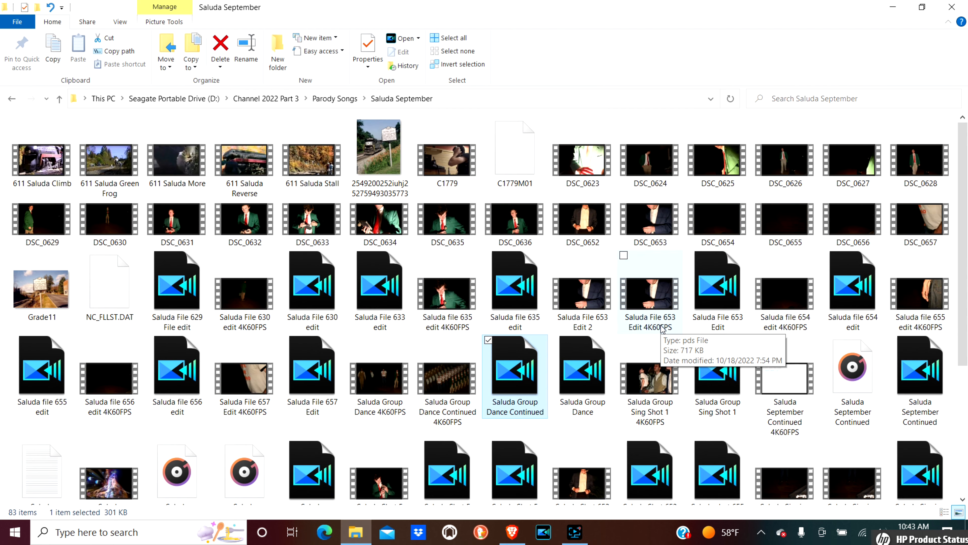
{"action": "double_click", "coordinate": [434, 159]}
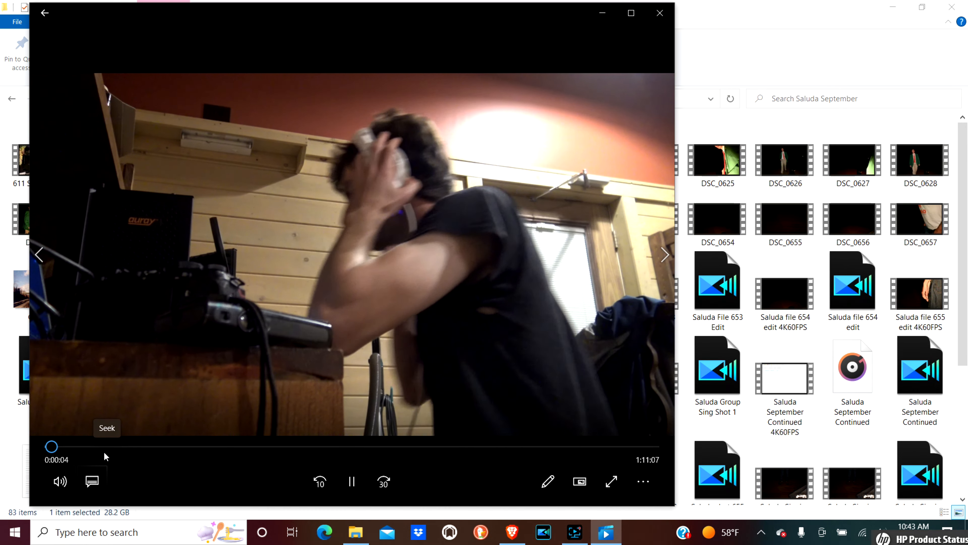
Step: Skim the C1779 video, viewing the footage around the ten-minute mark, and close the player
{"action": "left_click", "coordinate": [108, 449]}
{"action": "left_click_drag", "start_coordinate": [110, 453], "coordinate": [123, 459]}
{"action": "left_click", "coordinate": [135, 449]}
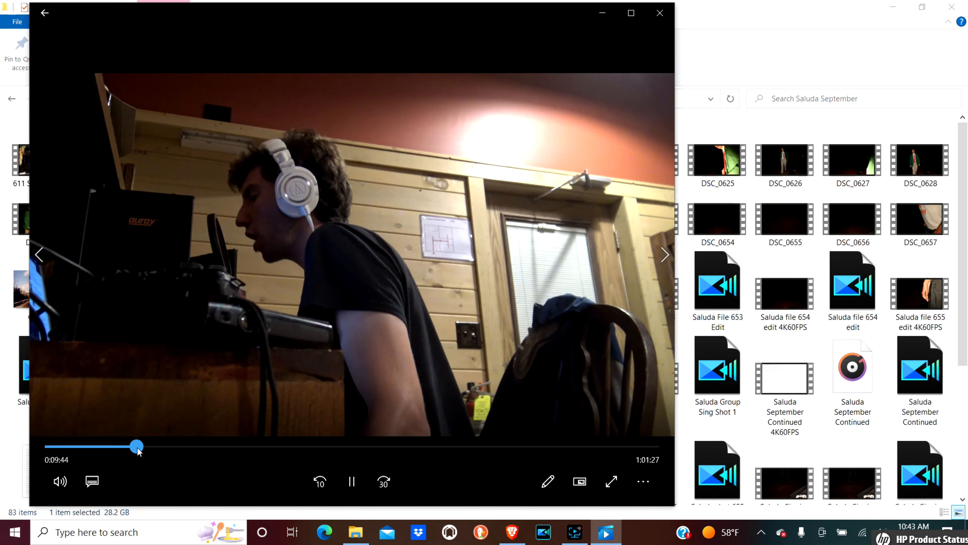
{"action": "left_click_drag", "start_coordinate": [137, 450], "coordinate": [134, 453]}
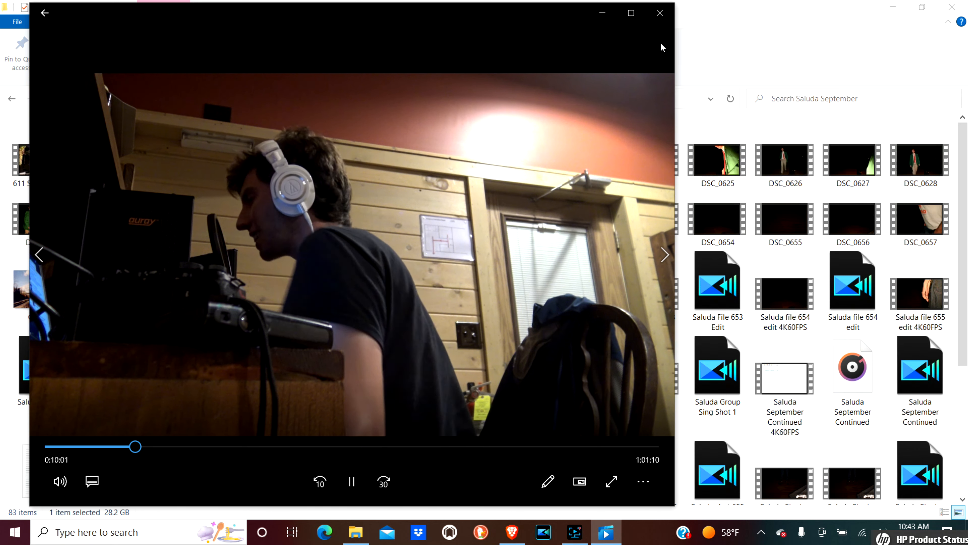
{"action": "left_click_drag", "start_coordinate": [522, 446], "coordinate": [643, 445]}
{"action": "left_click", "coordinate": [660, 13]}
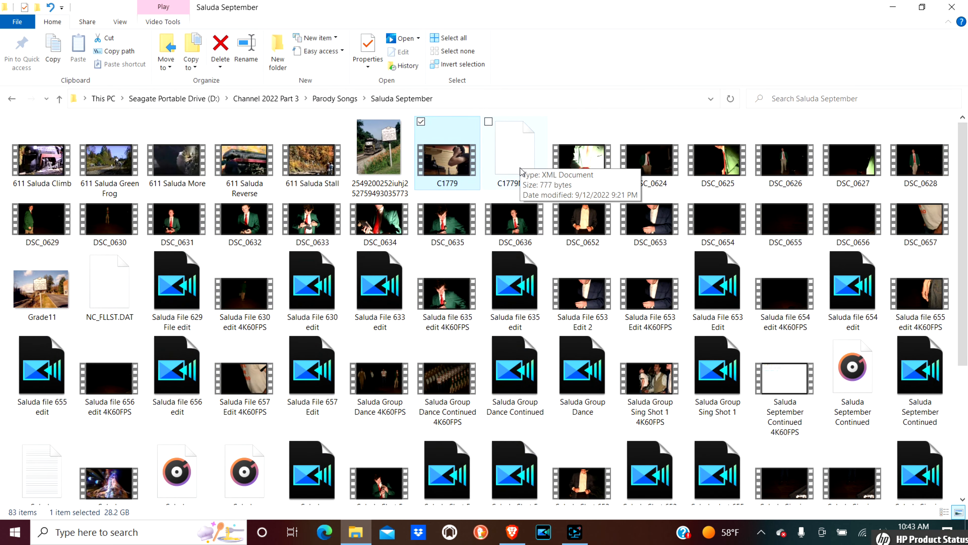
Step: Look through the remaining Saluda September files and switch to the Screen Recorder window
{"action": "scroll", "coordinate": [522, 202], "scroll_direction": "down", "scroll_amount": 3}
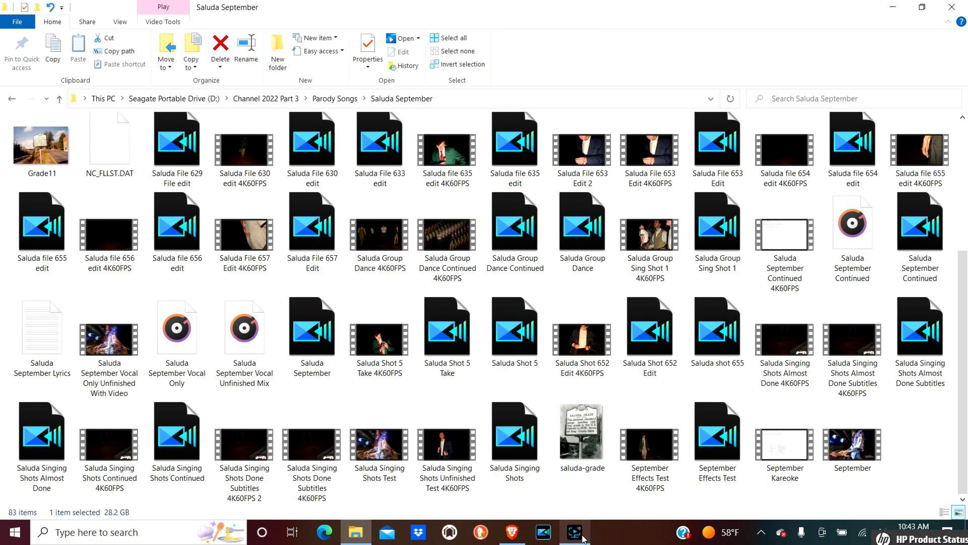
{"action": "left_click", "coordinate": [582, 538]}
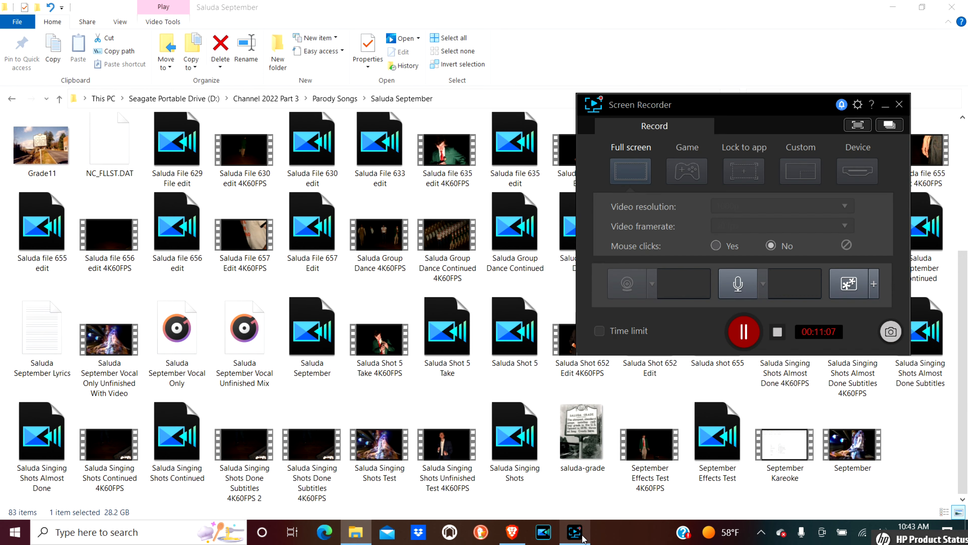